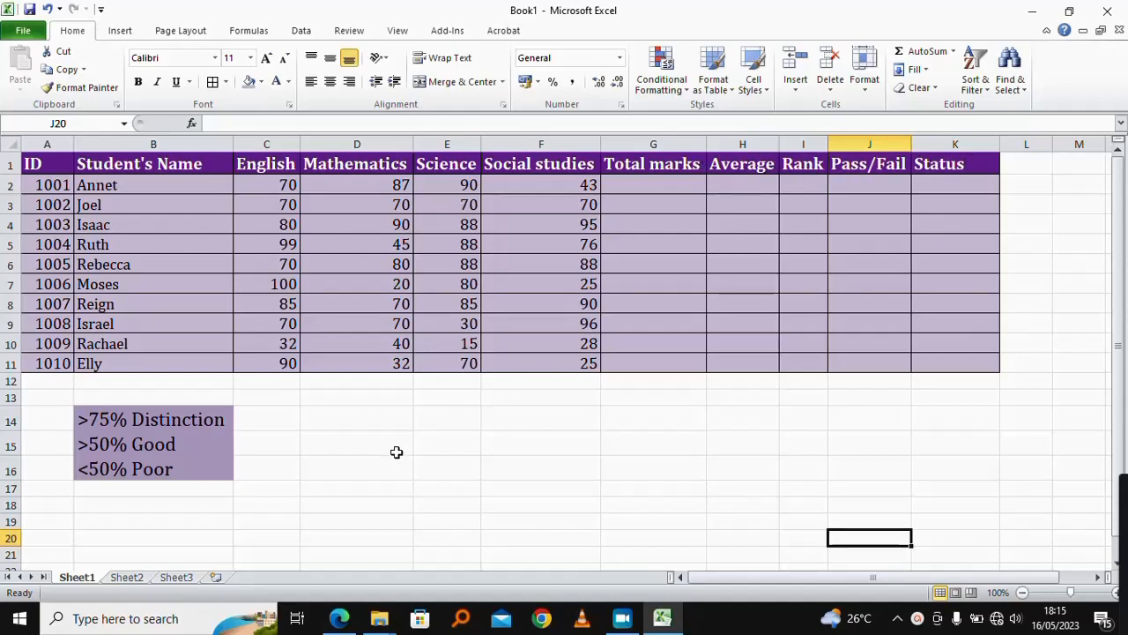
Step: Begin a SUM formula in cell G2 for the first student's total marks
scroll(345, 428, "down", 1)
scroll(344, 428, "up", 1)
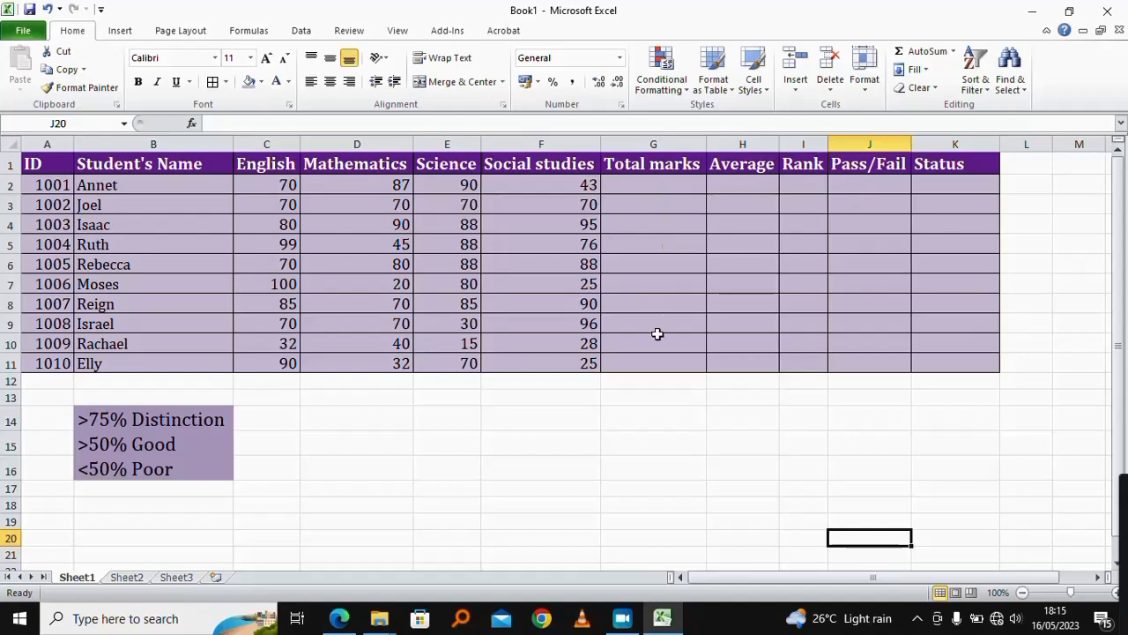
left_click(646, 187)
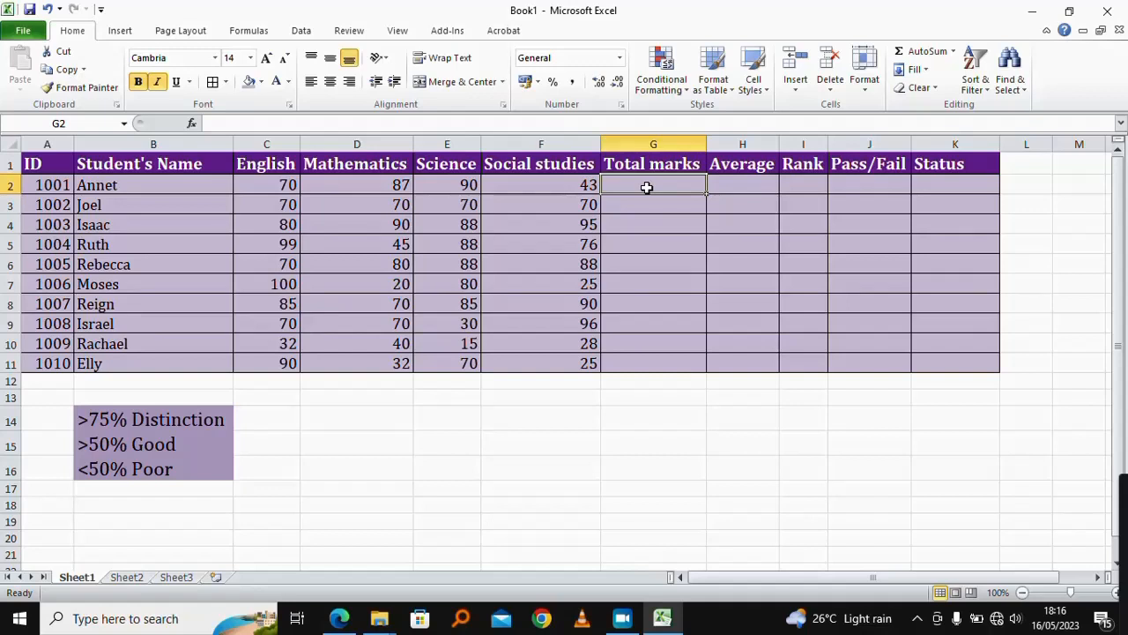
type("=")
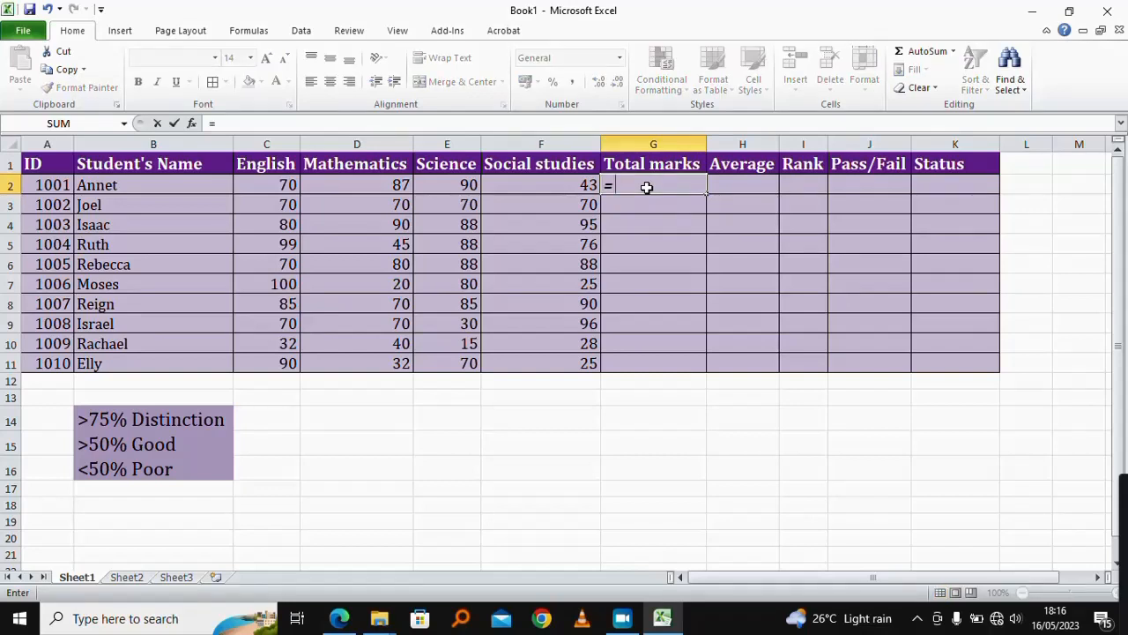
type("su")
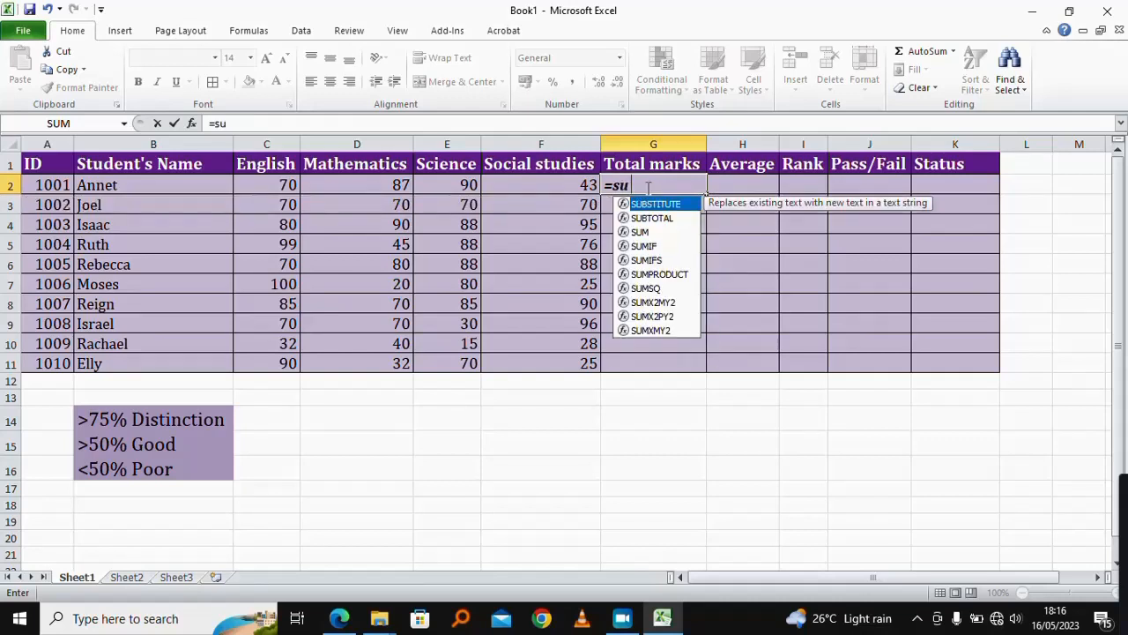
type("m(")
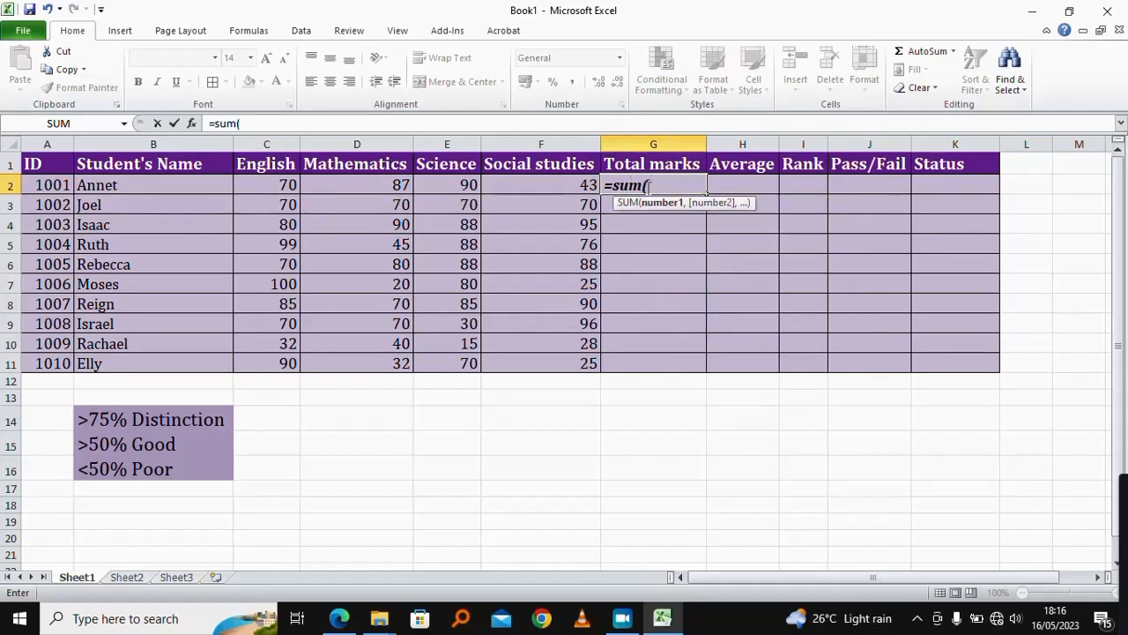
left_click(277, 183)
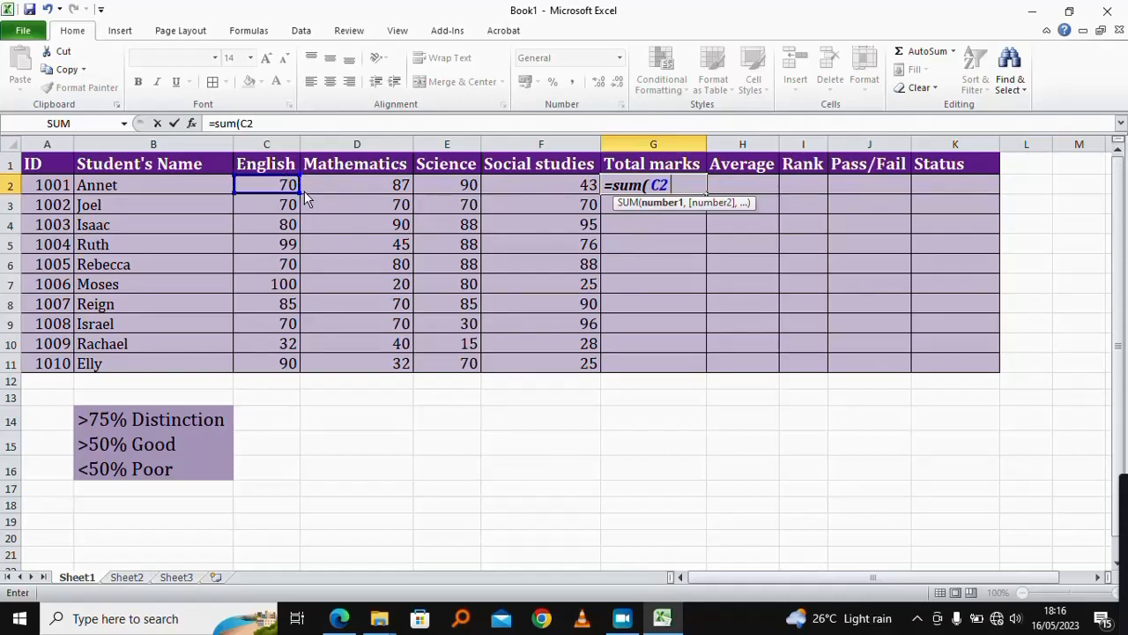
left_click(387, 186)
left_click(452, 186)
left_click(520, 187)
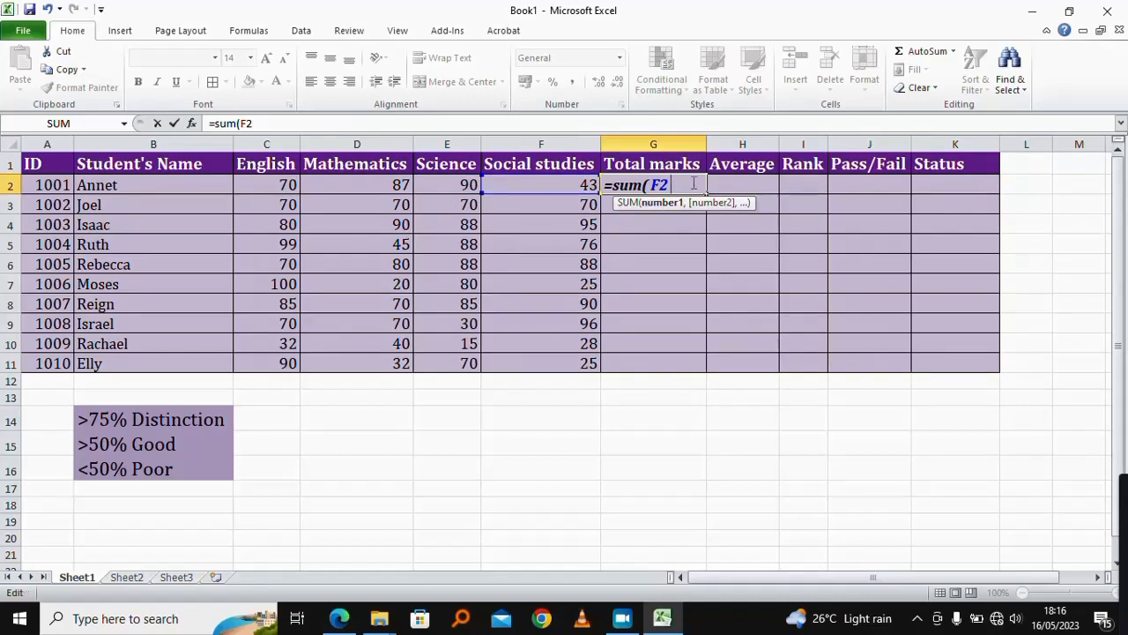
key("BackSpace")
key("BackSpace")
key("BackSpace")
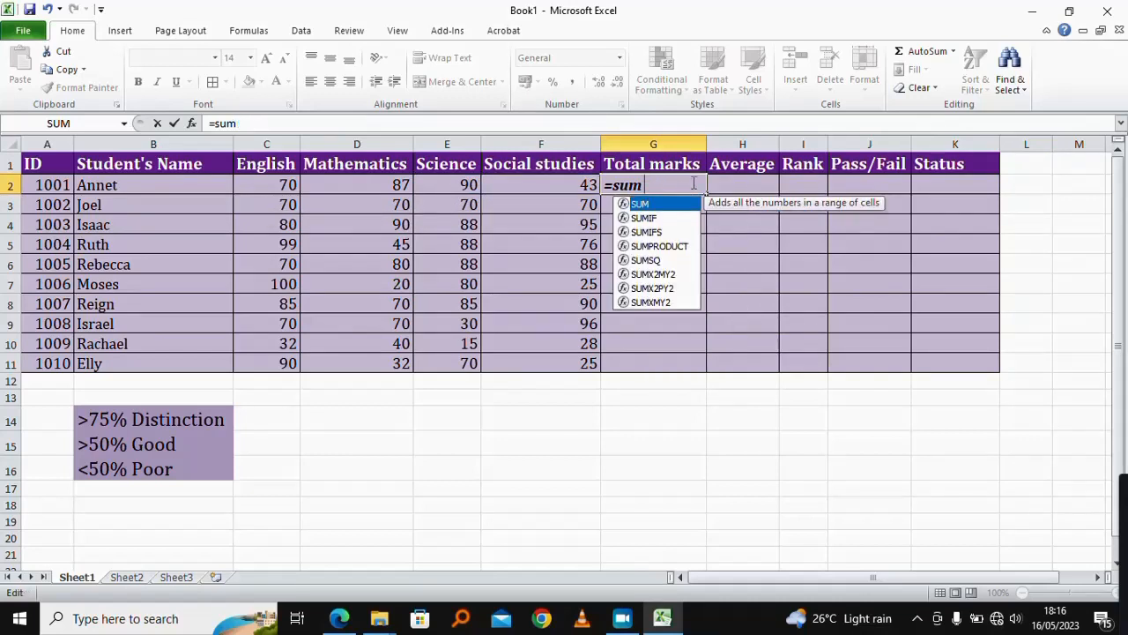
Step: Complete the total marks formula in G2 as =SUM(C2:F2) over the four subject scores
type("(")
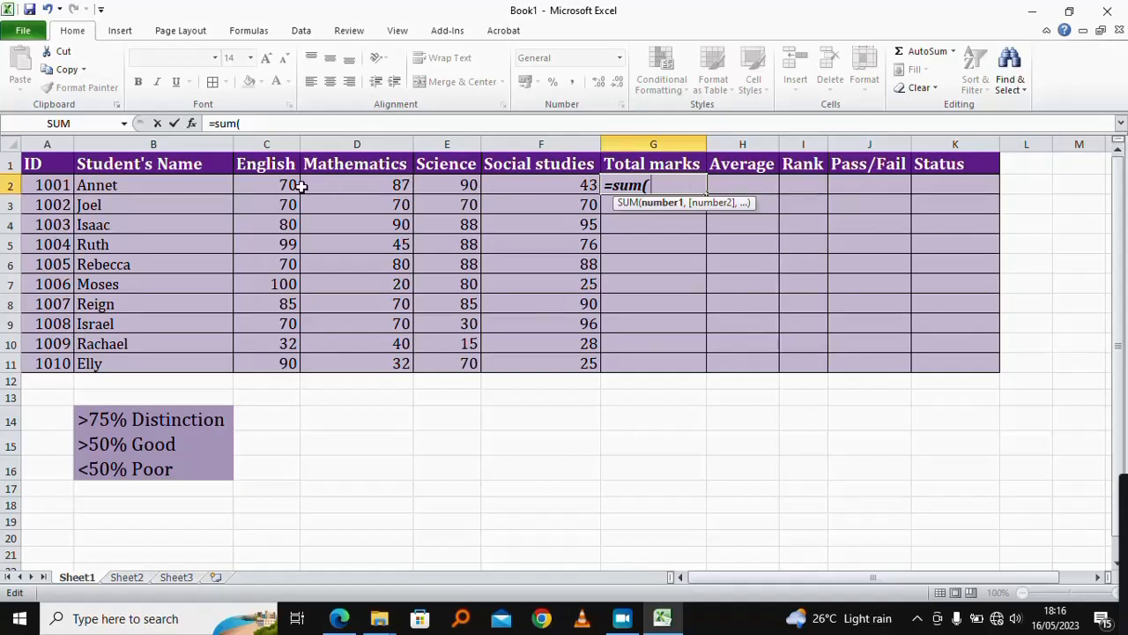
left_click_drag(278, 185, 574, 187)
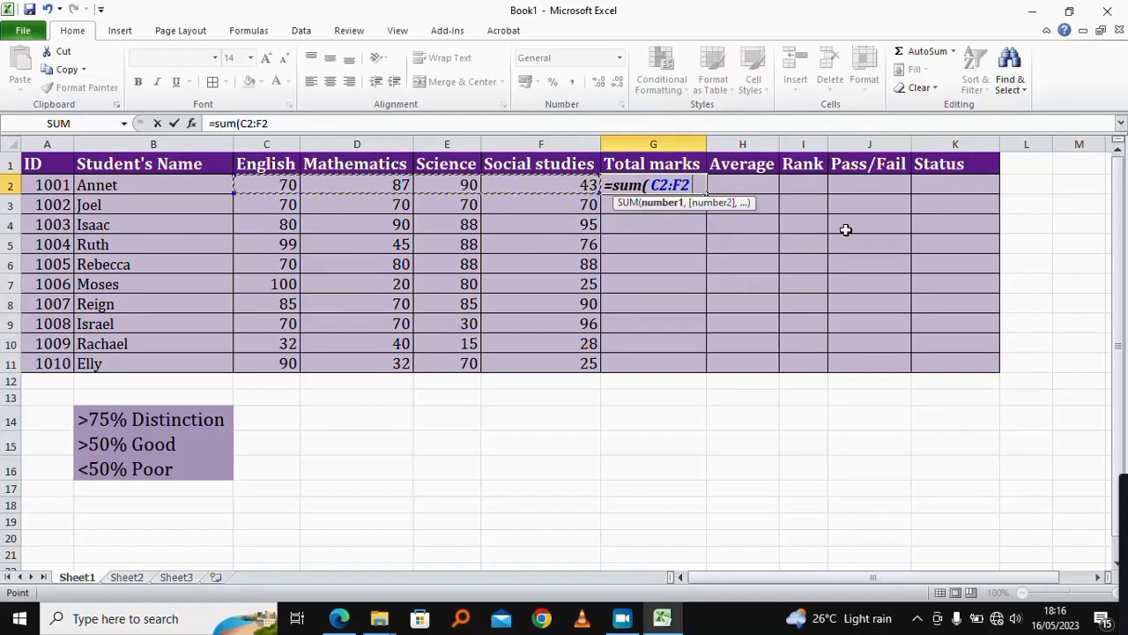
type(")")
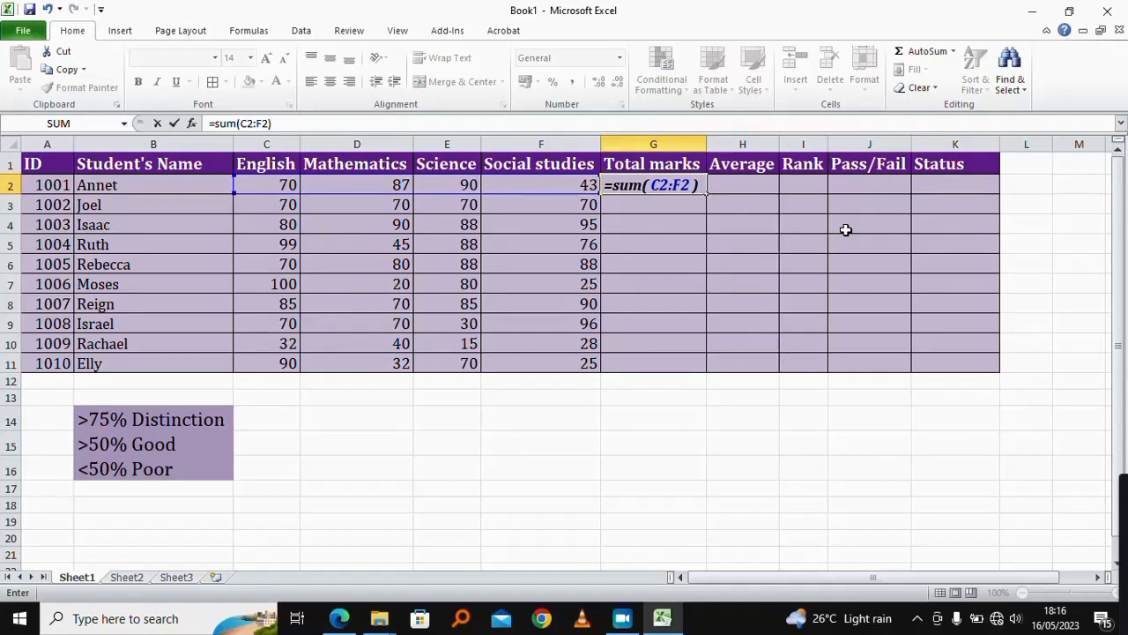
key("Return")
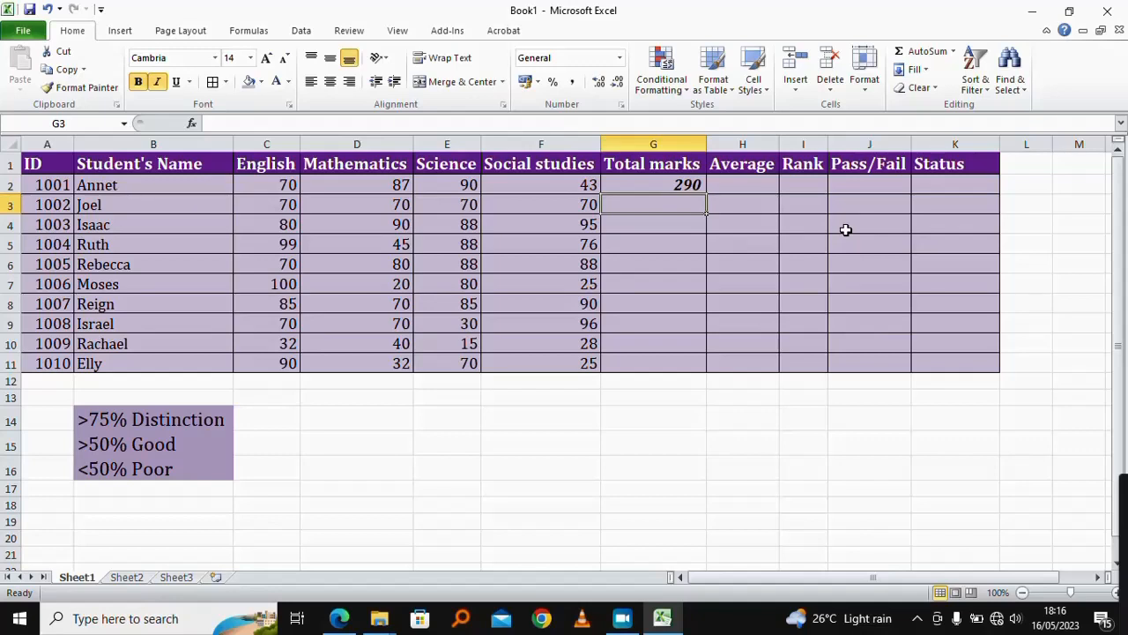
Step: Fill the total marks formula from G2 down to G11
left_click(680, 185)
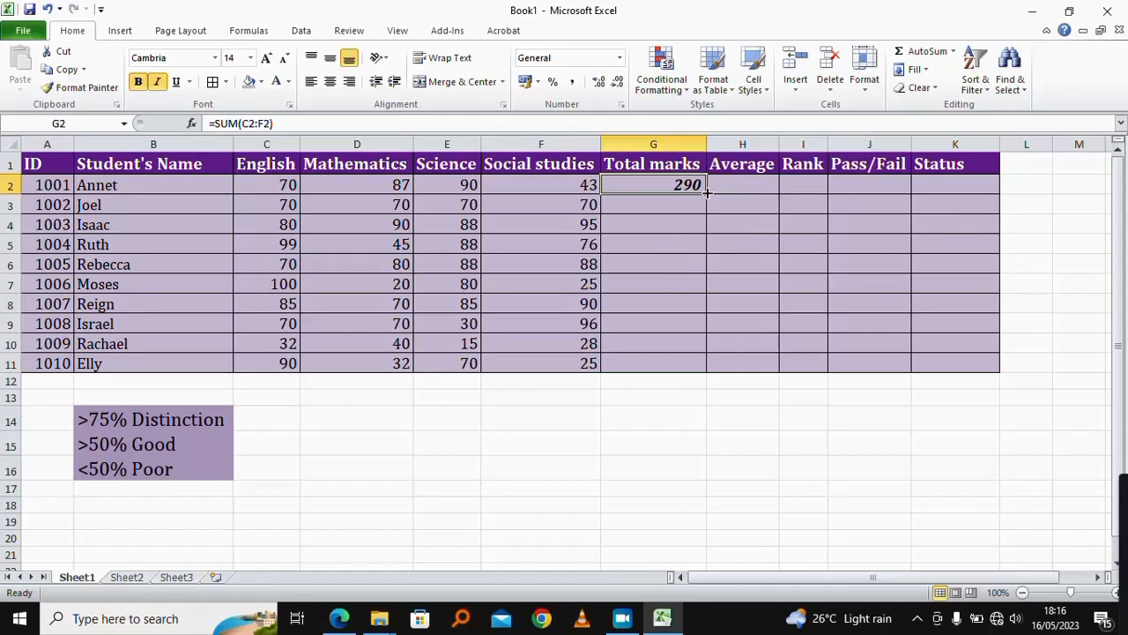
left_click_drag(706, 191, 706, 364)
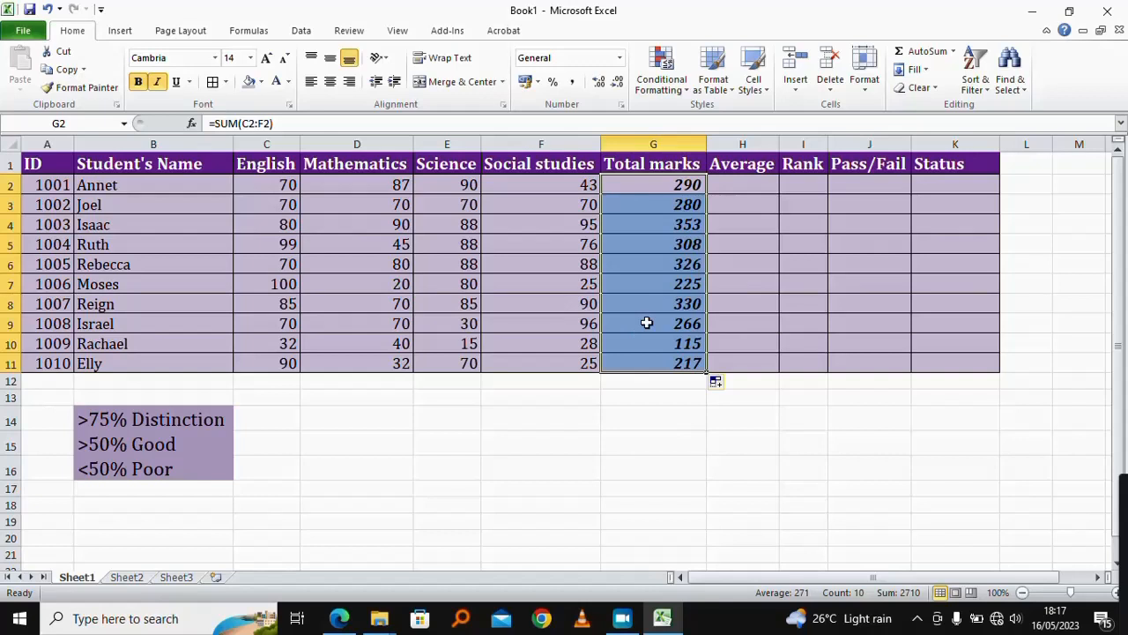
Step: Enter =AVERAGE(C2:F2) in H2 to compute the first student's average
left_click(752, 186)
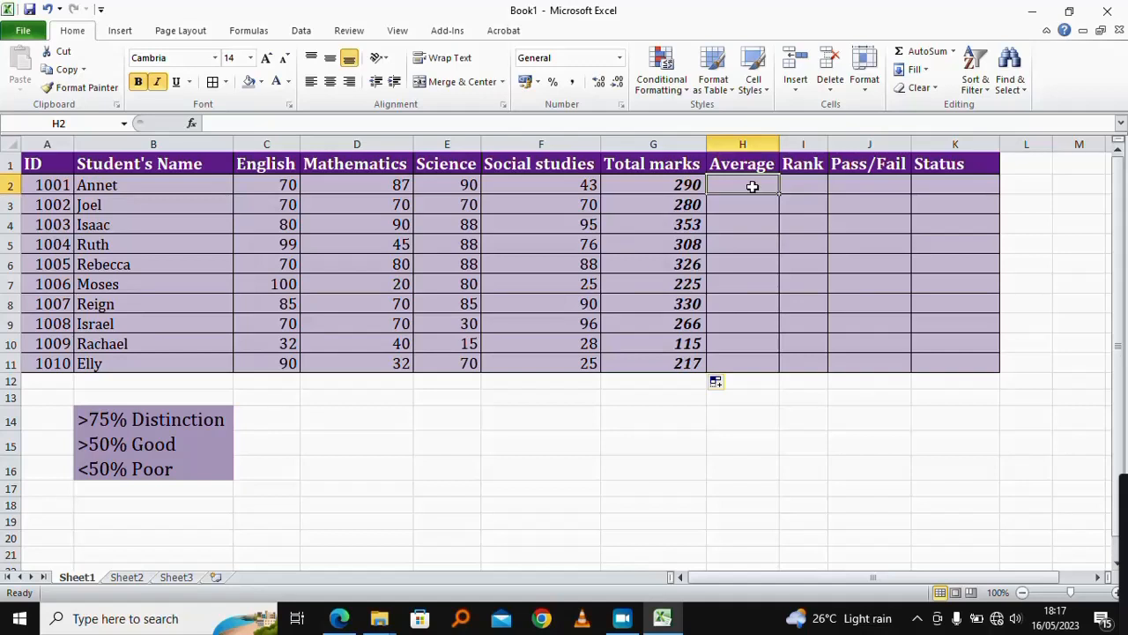
type("=")
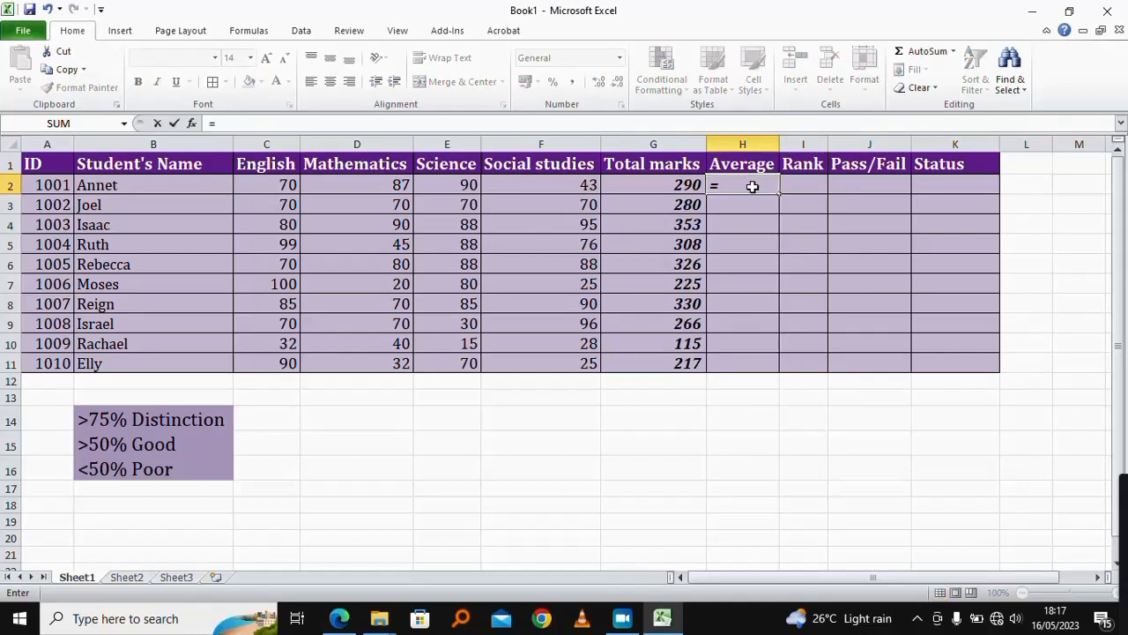
type("ave")
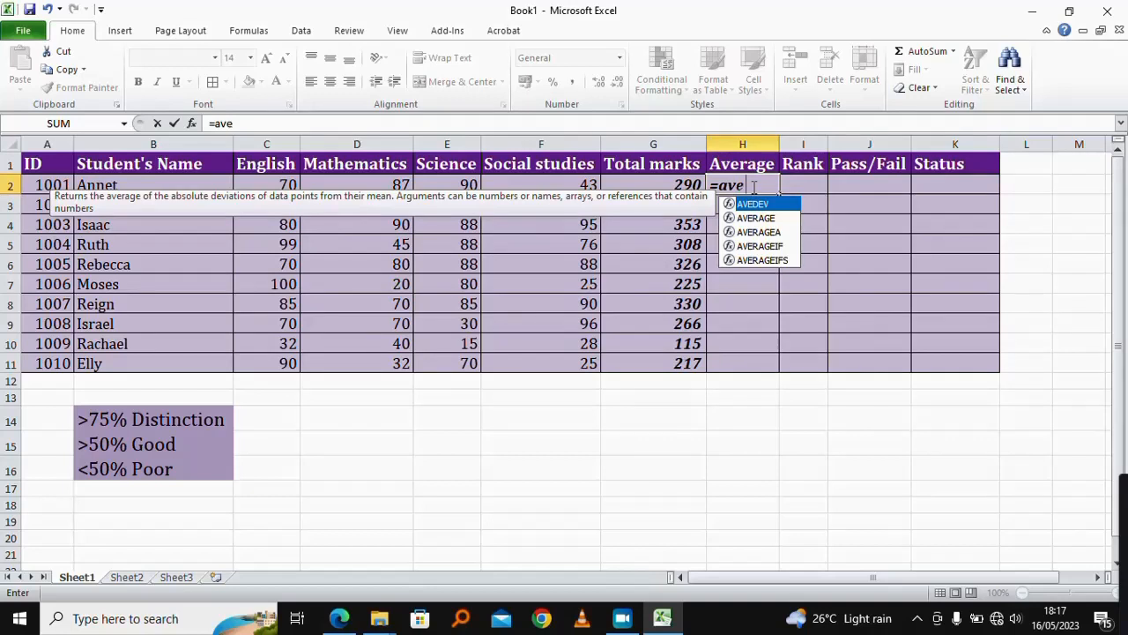
type("rage")
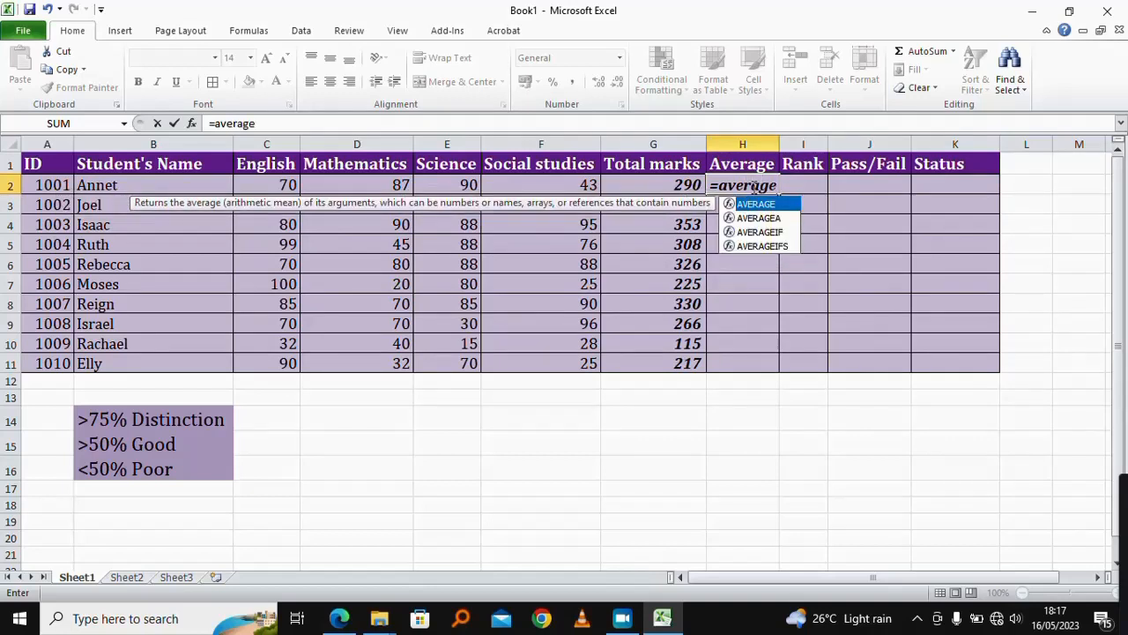
type("(")
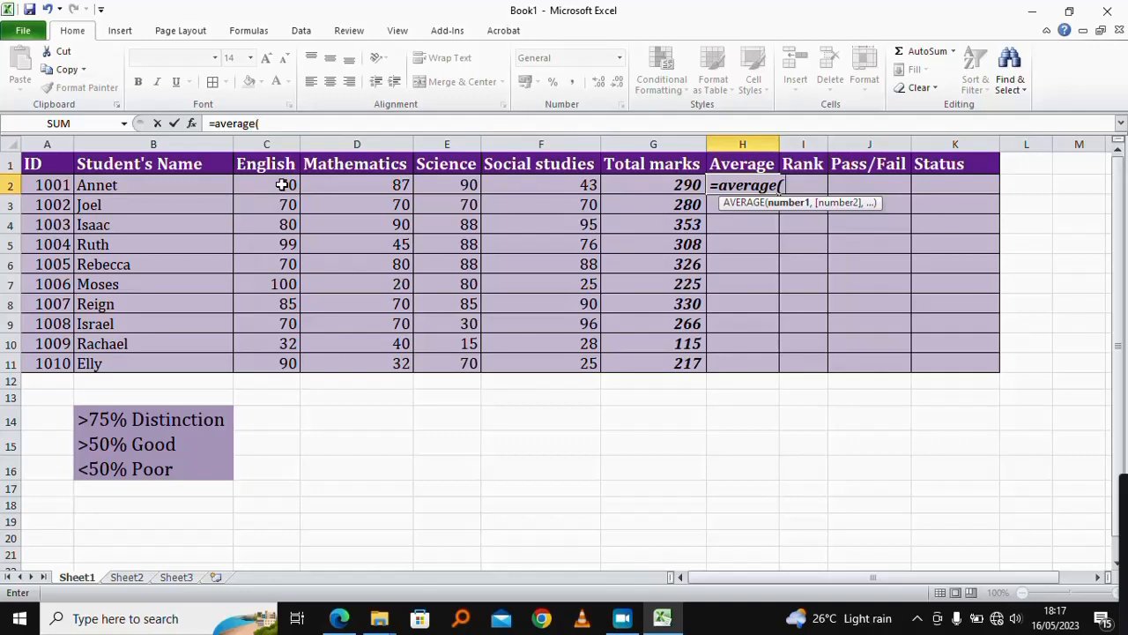
left_click_drag(282, 184, 592, 188)
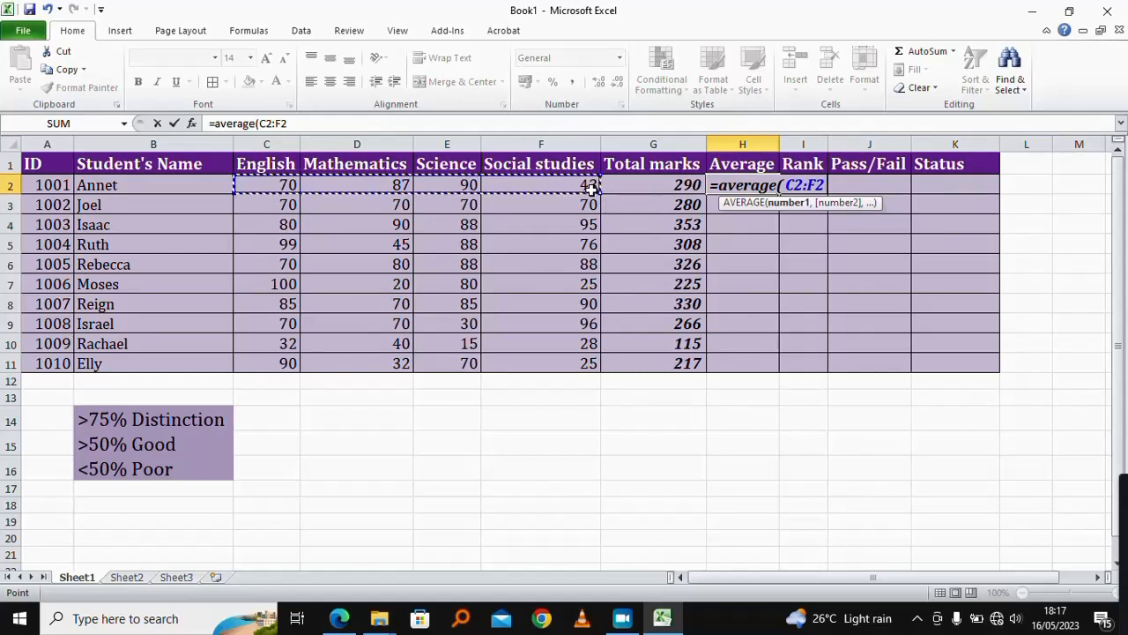
type(")")
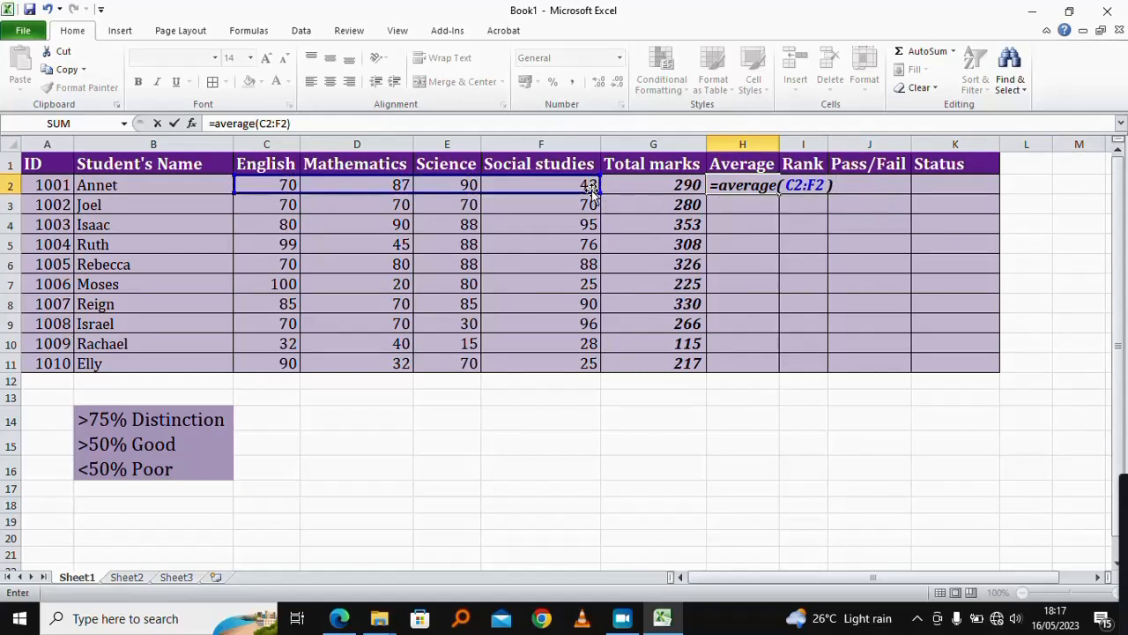
key("Return")
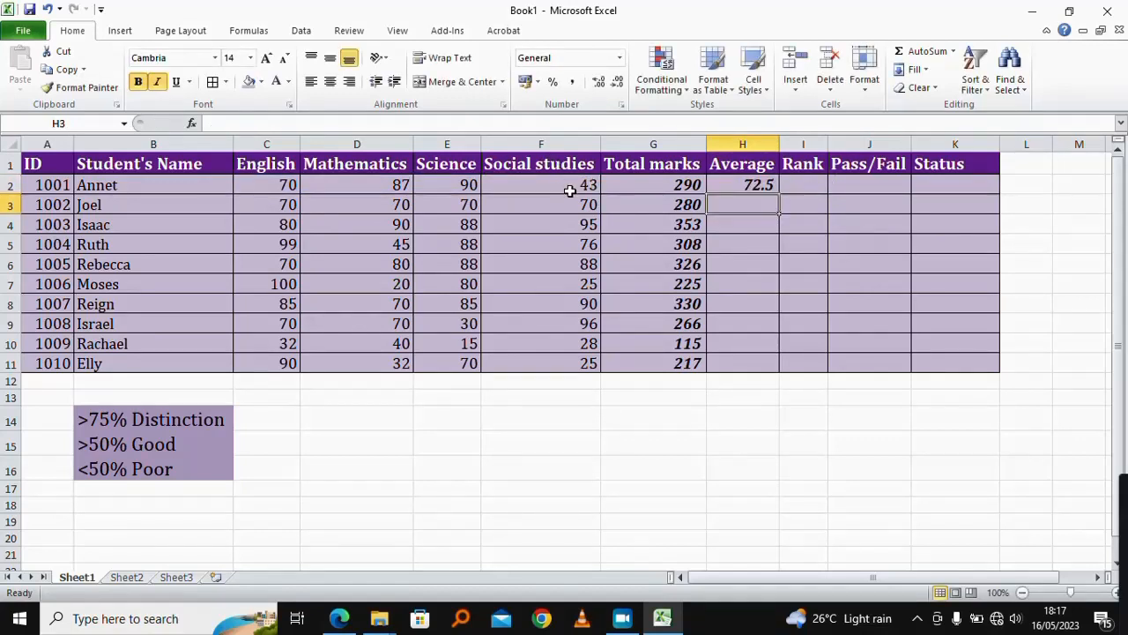
Step: Fill the average formula from H2 down to H11
left_click(740, 185)
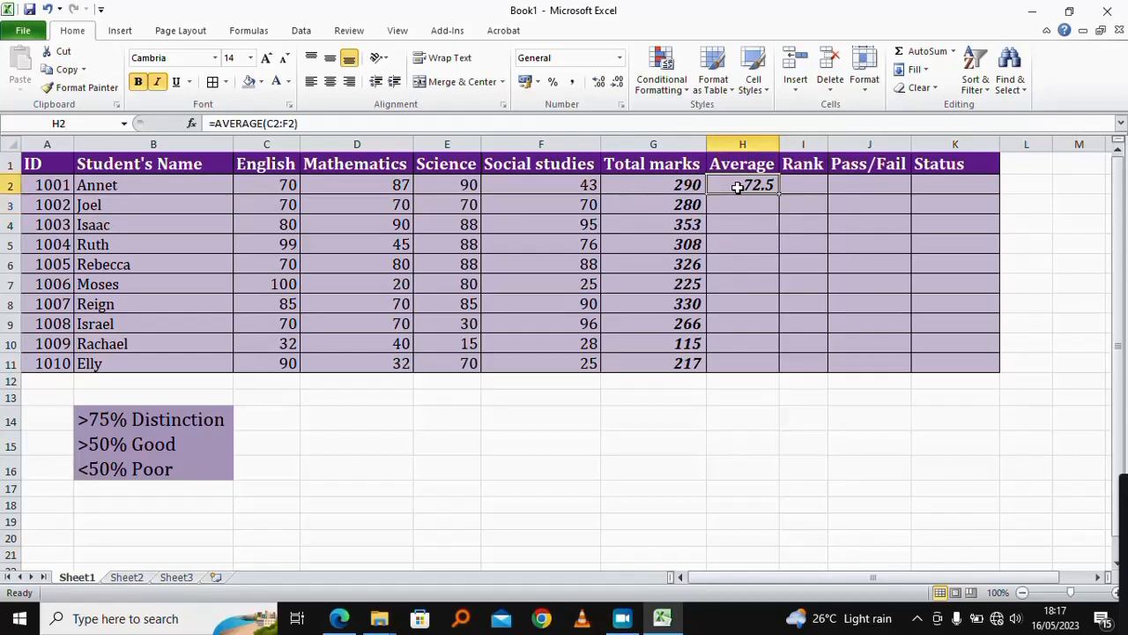
left_click_drag(774, 194, 773, 362)
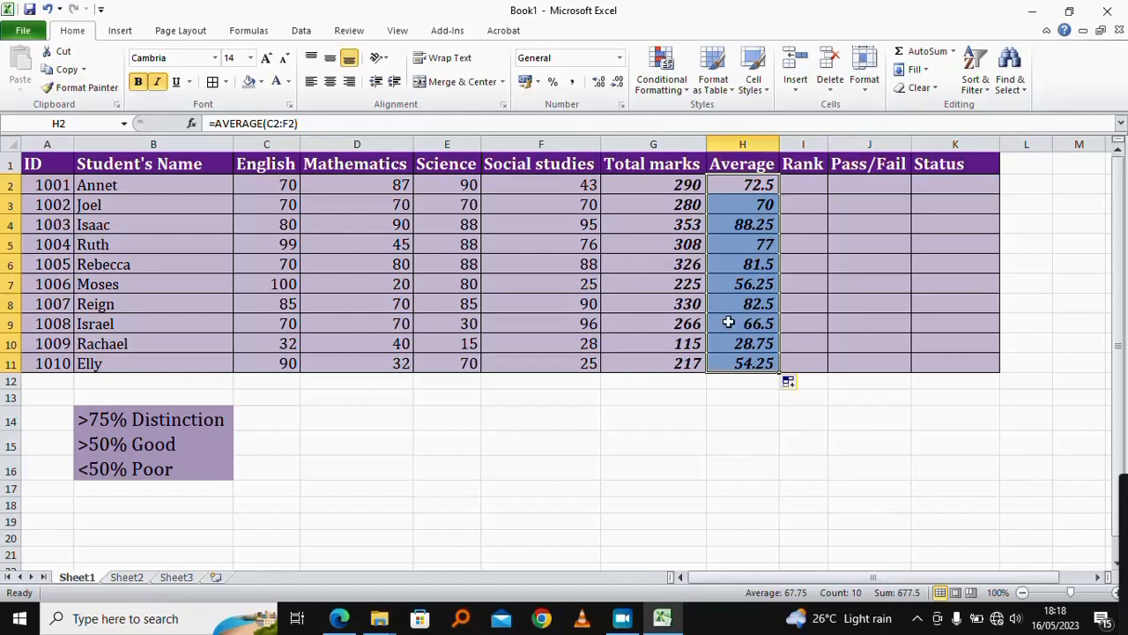
Step: Start a RANK formula in I2 using the first student's total marks G2 as the number
left_click(800, 182)
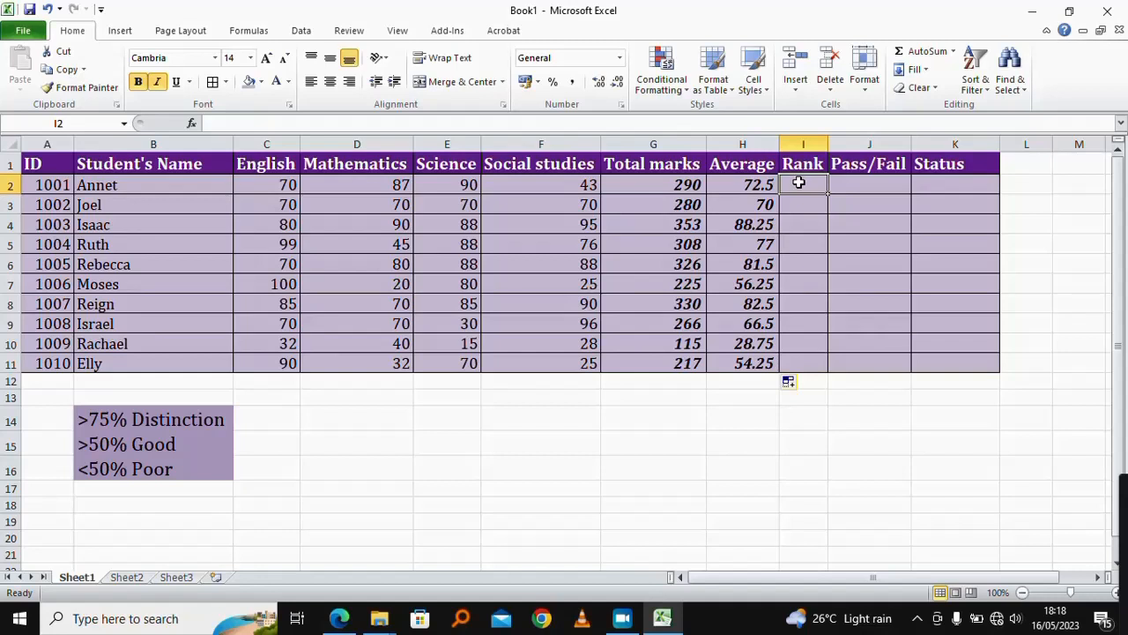
type("=")
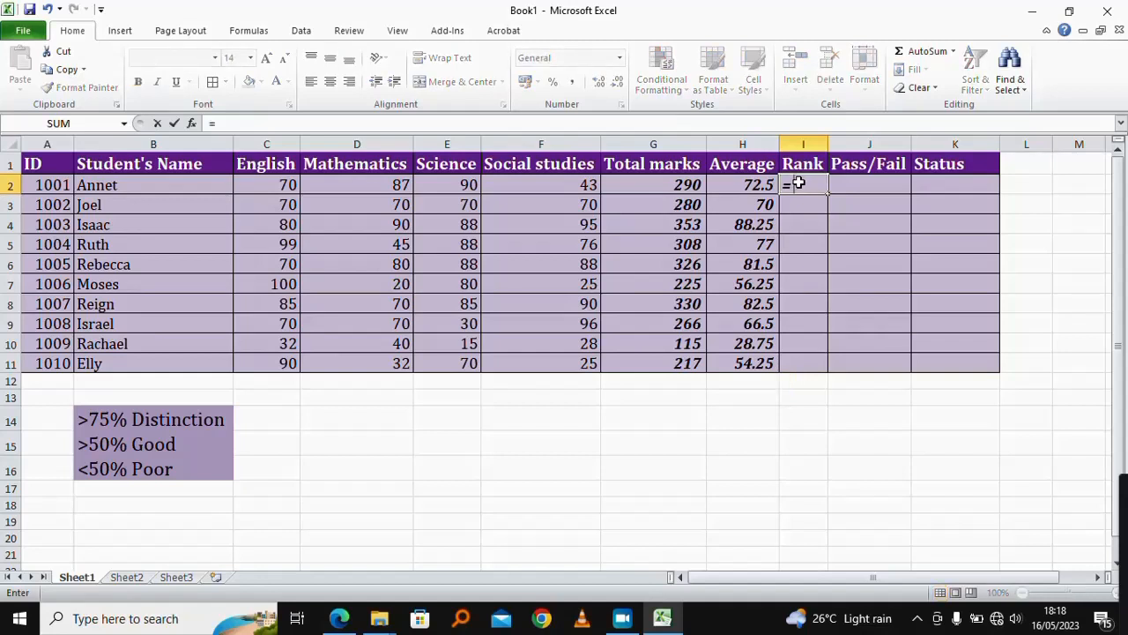
type("rank")
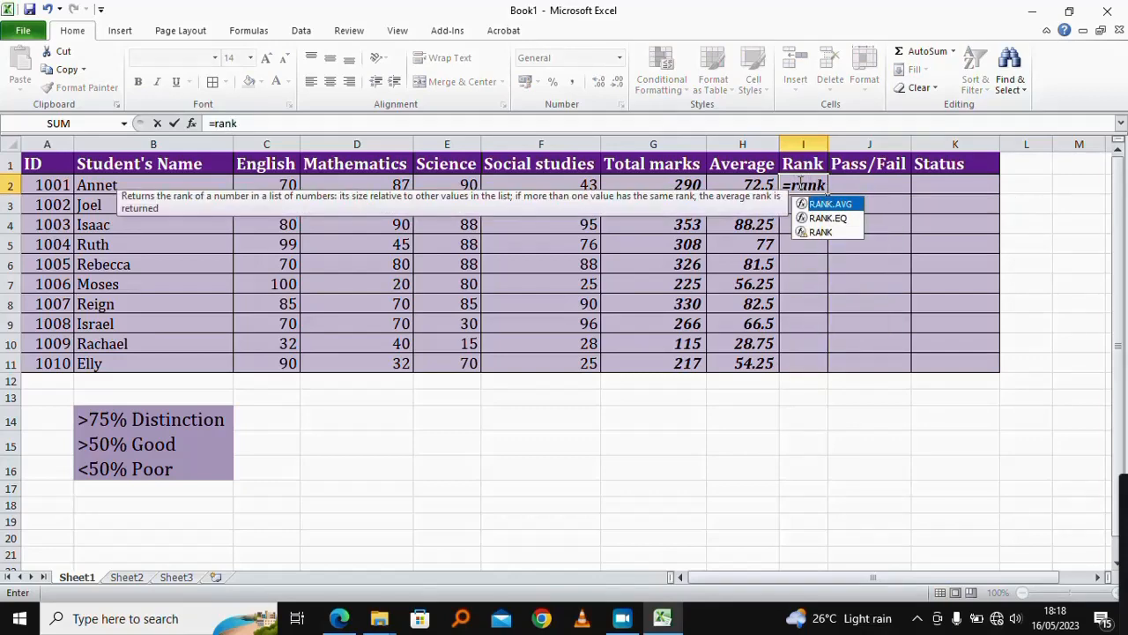
type("(")
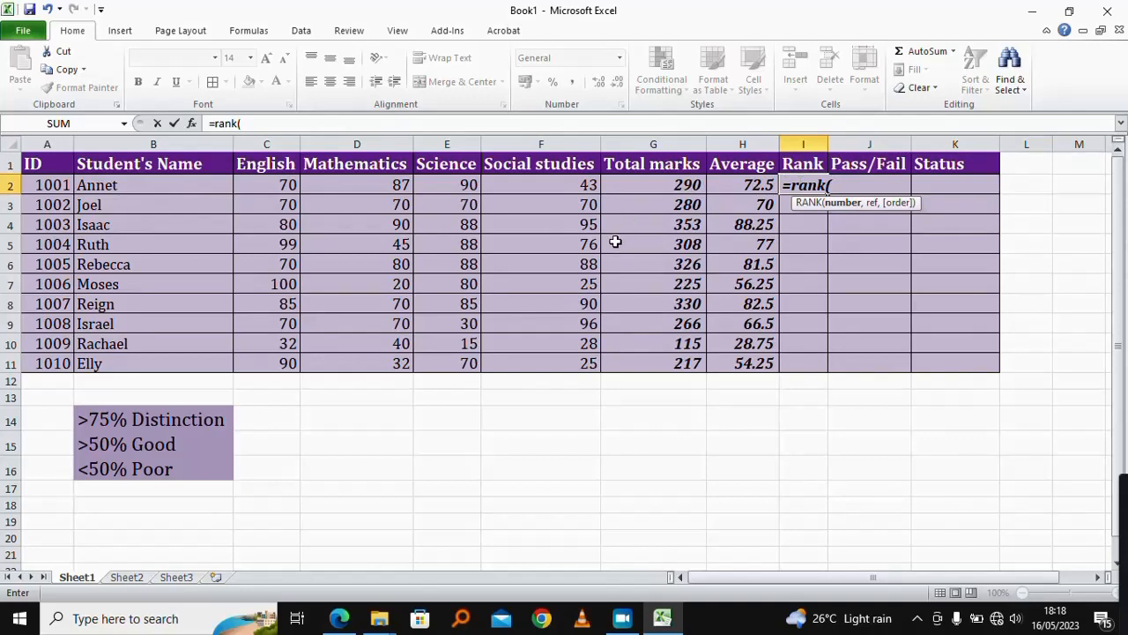
left_click(686, 188)
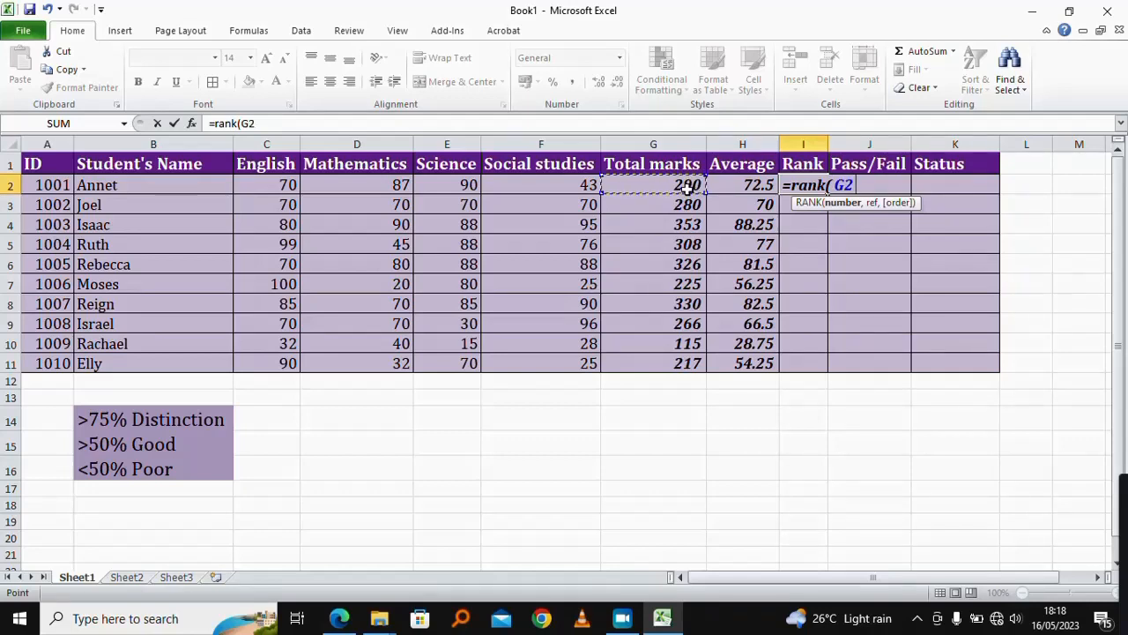
type(":G2")
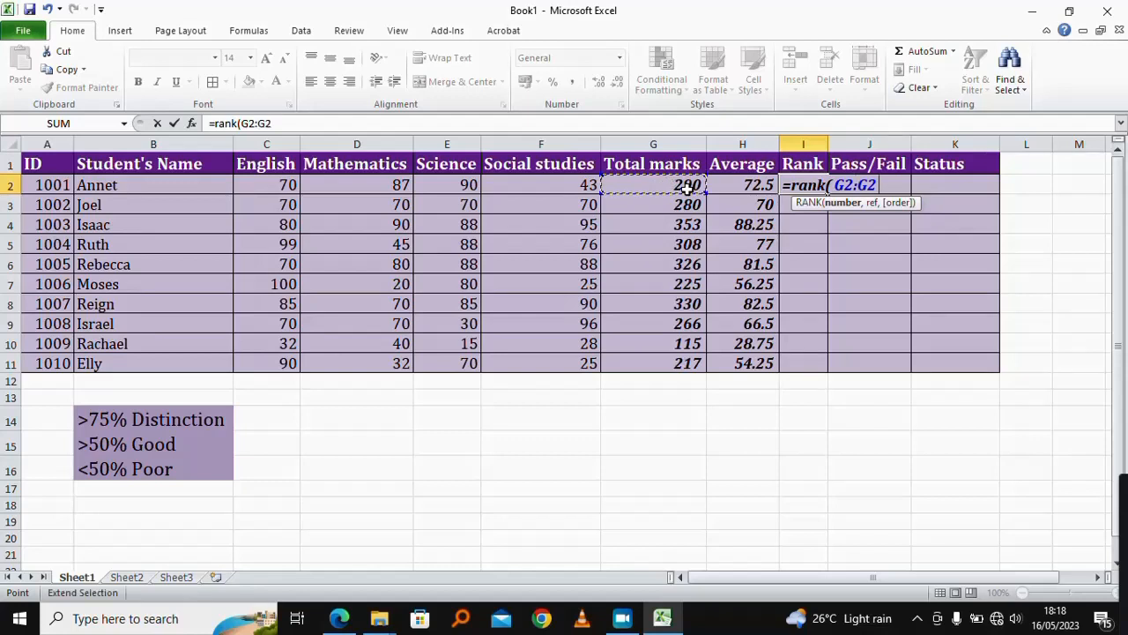
key("BackSpace")
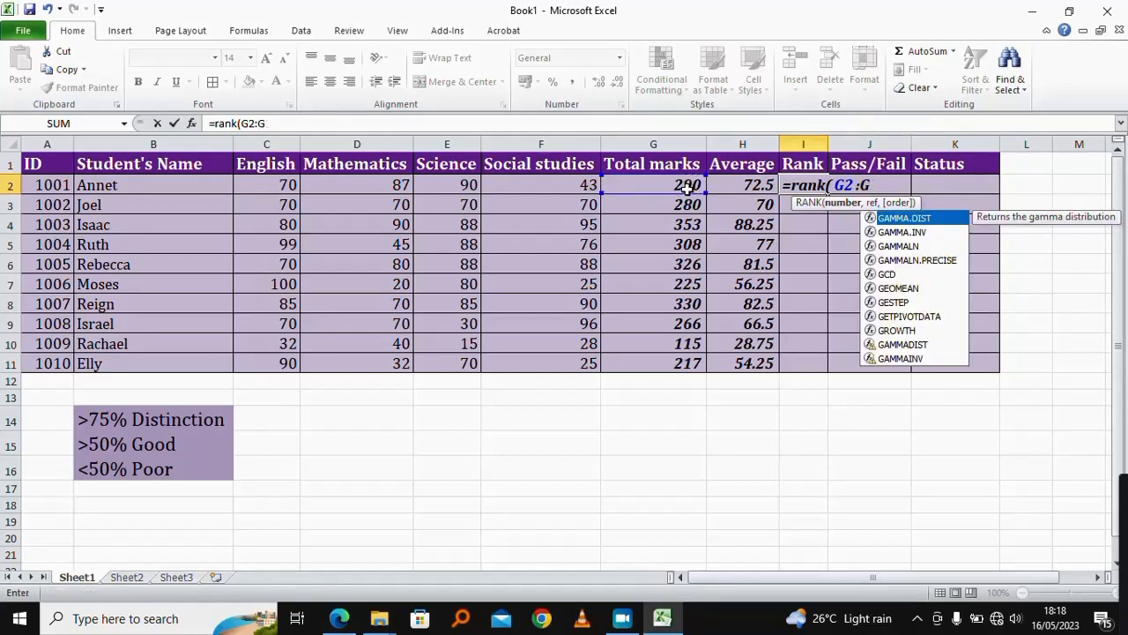
key("BackSpace")
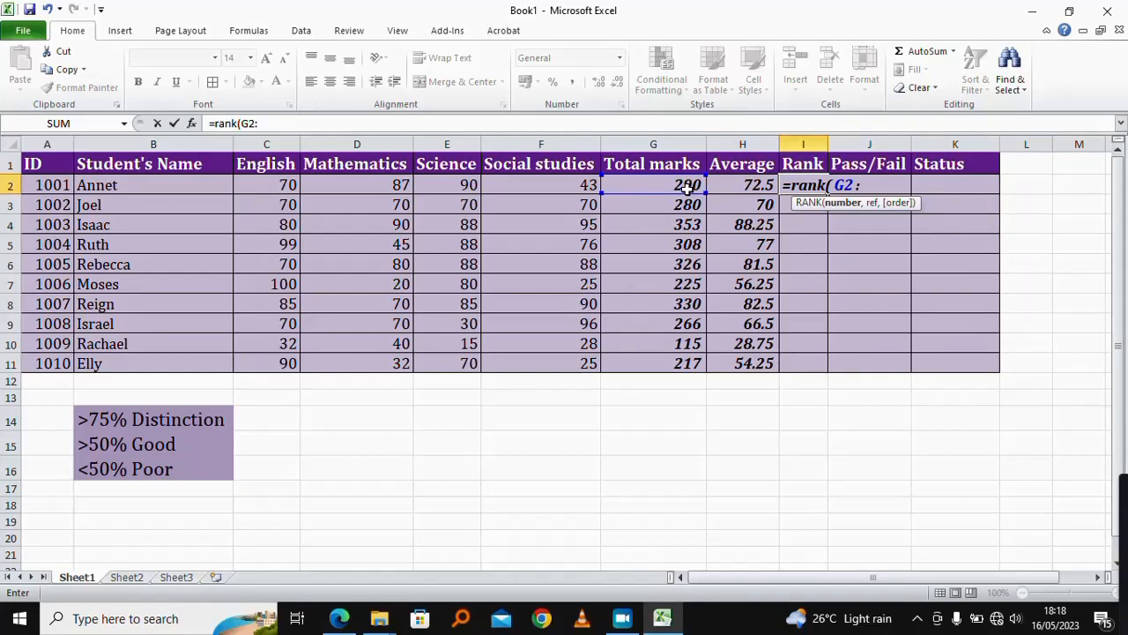
key("BackSpace")
key("BackSpace")
type("2,$")
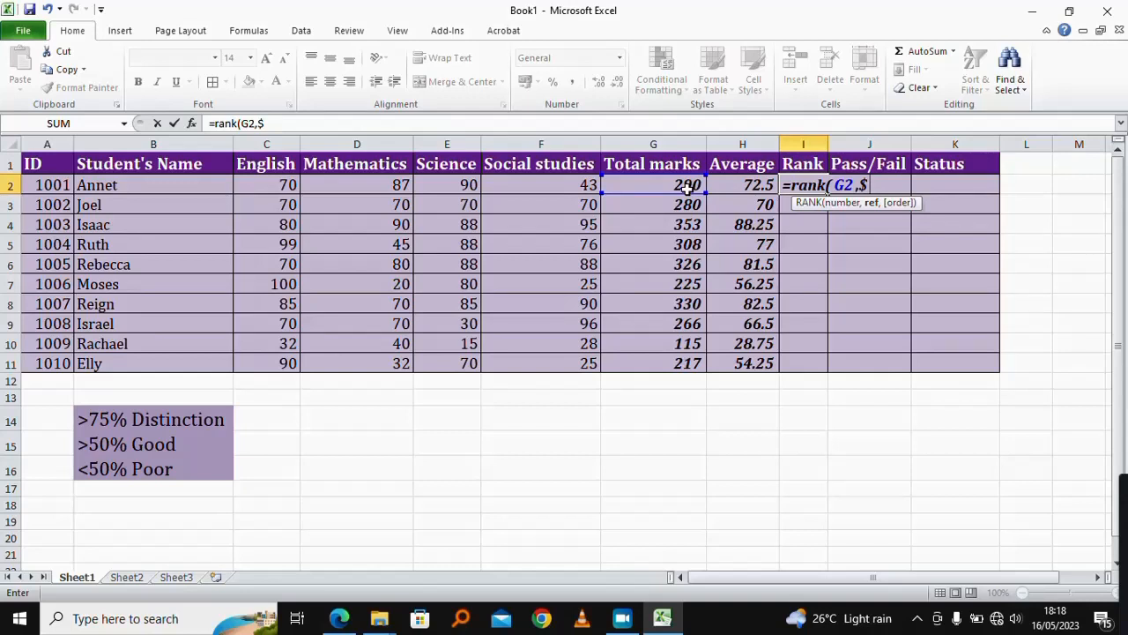
type("G$")
Step: Complete the rank formula in I2 as =RANK(G2,$G$2:$G$11) with an absolute range and enter it
type("2:")
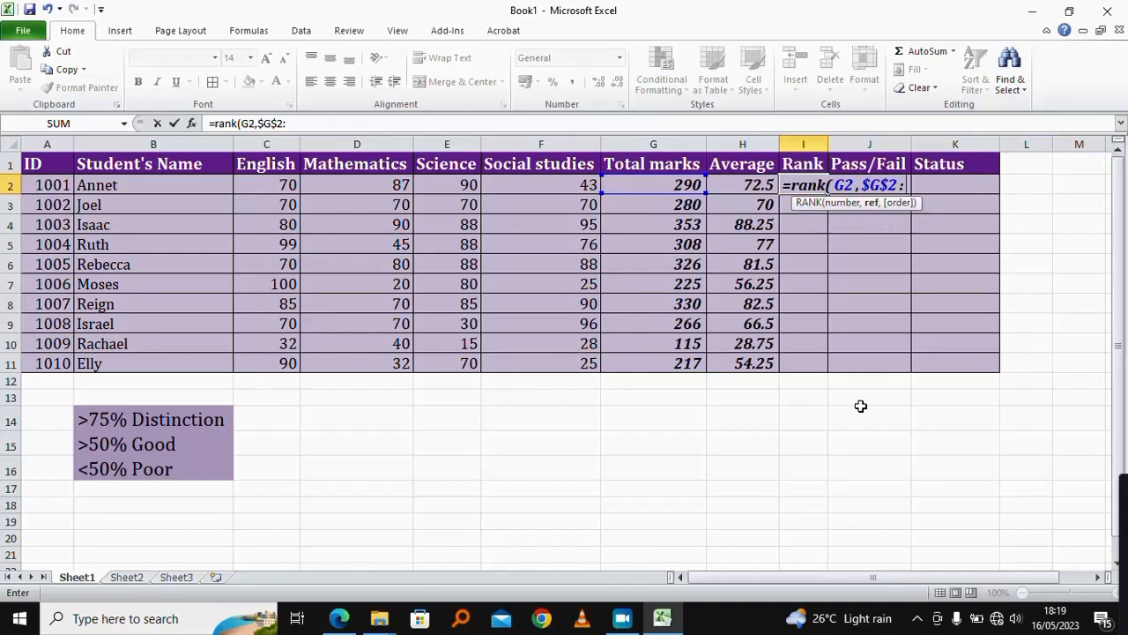
type("$G$11")
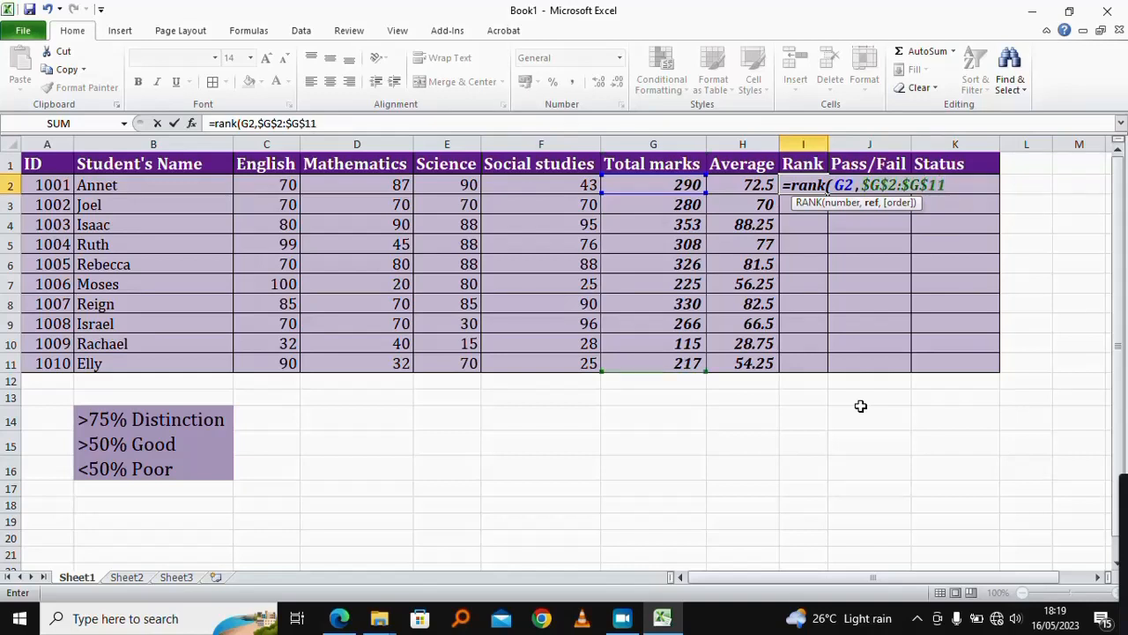
type(")")
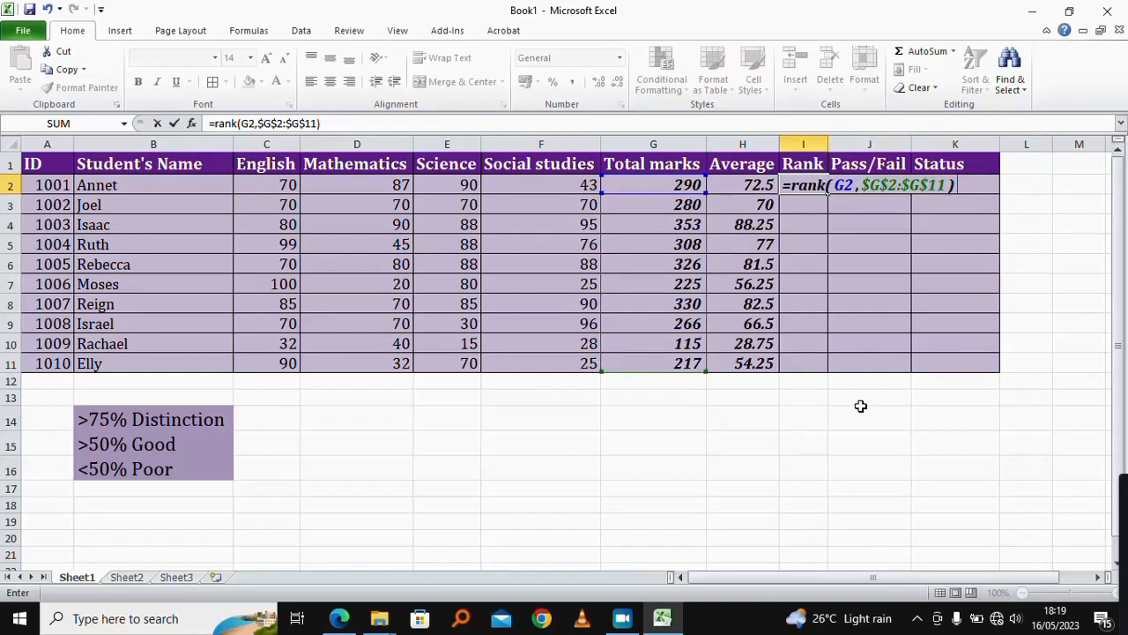
key("Return")
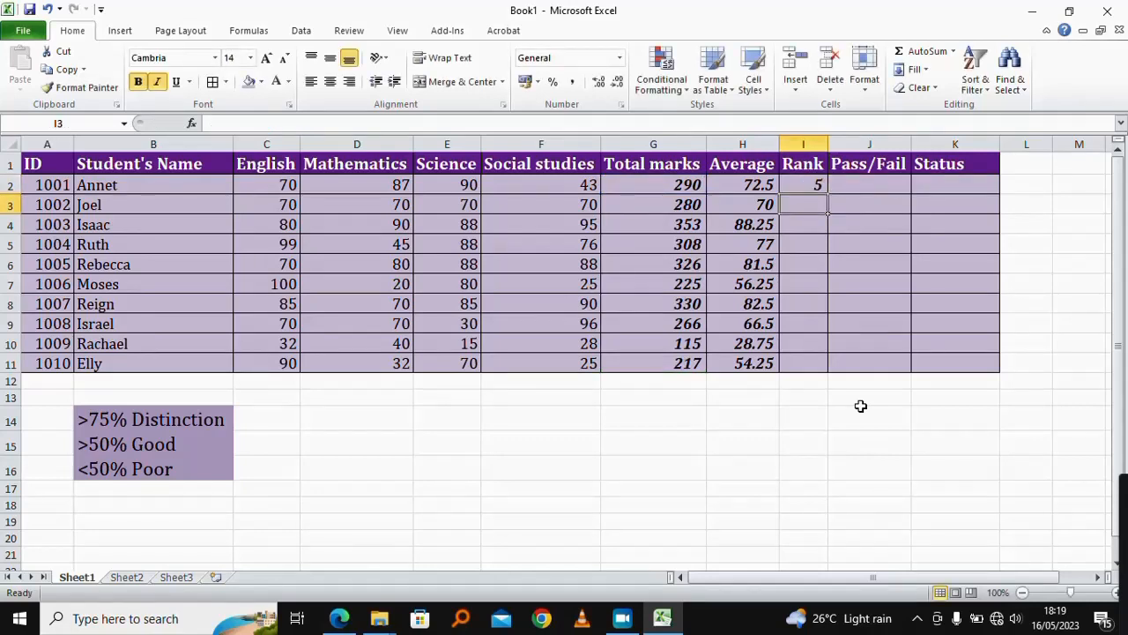
Step: Fill the rank formula from I2 down to I11
left_click(808, 184)
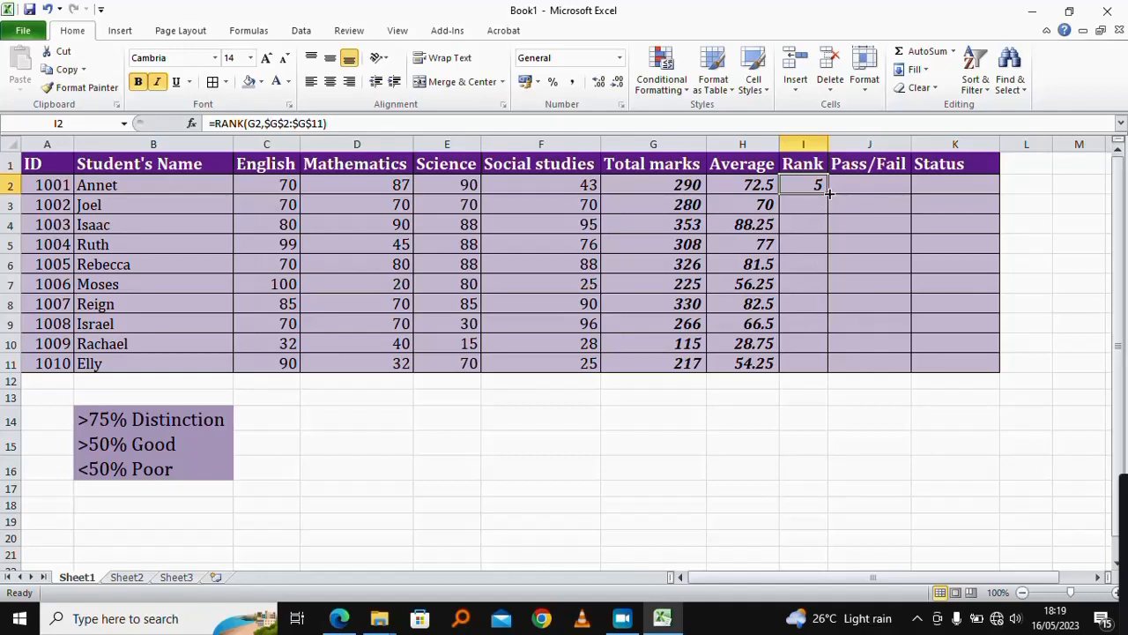
left_click_drag(829, 196, 820, 372)
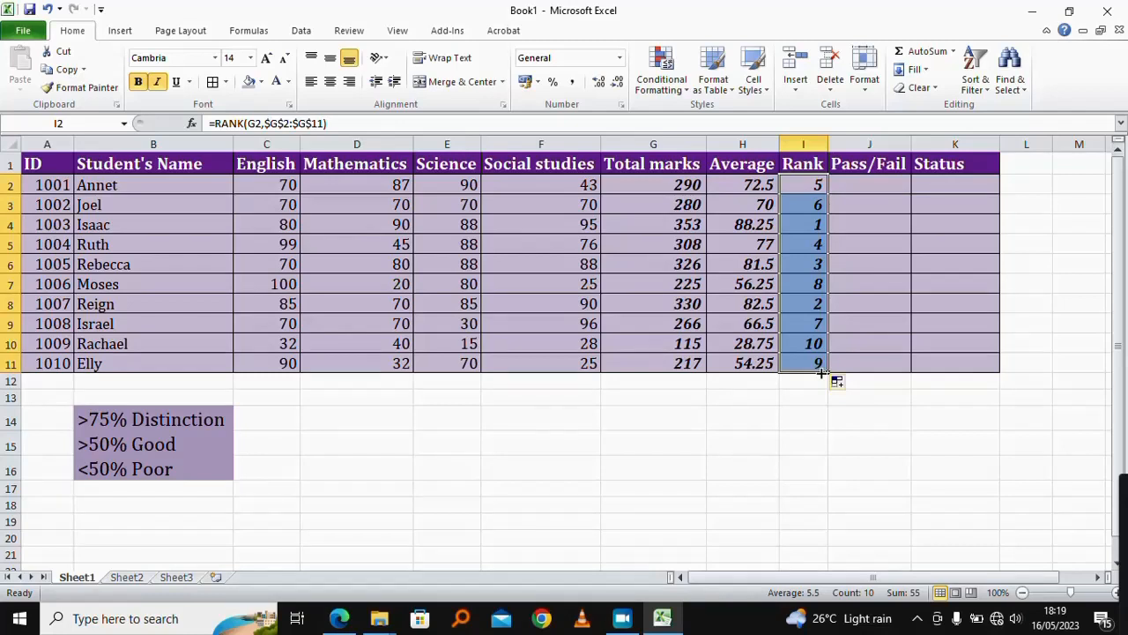
Step: Inspect the rank formulas in column I and the English marks of the first student
left_click(862, 264)
left_click(813, 224)
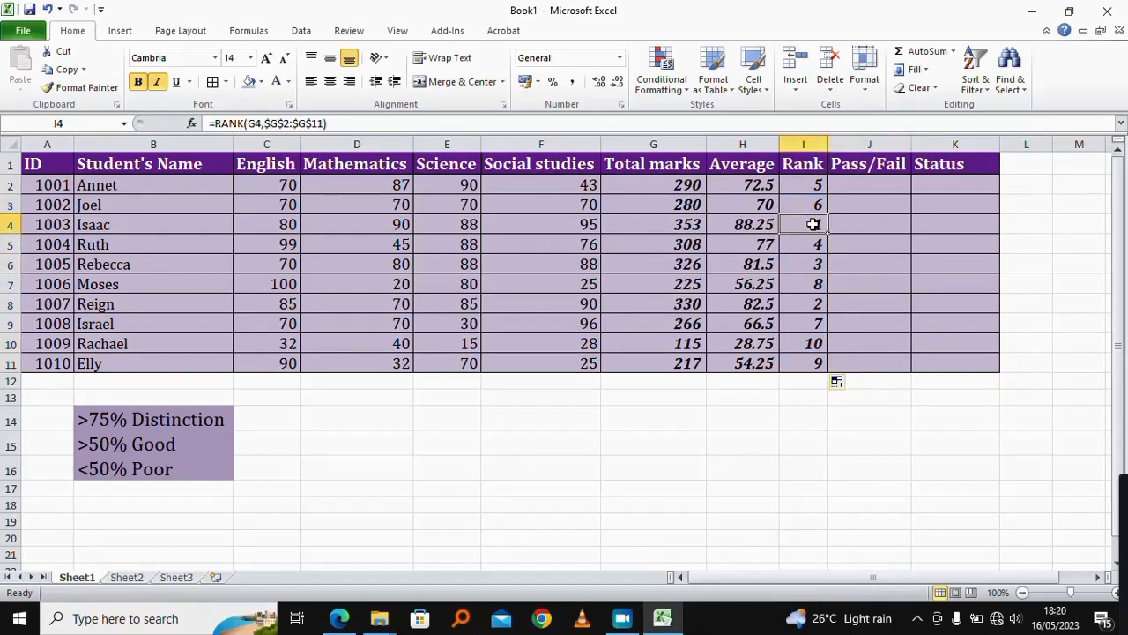
left_click(811, 300)
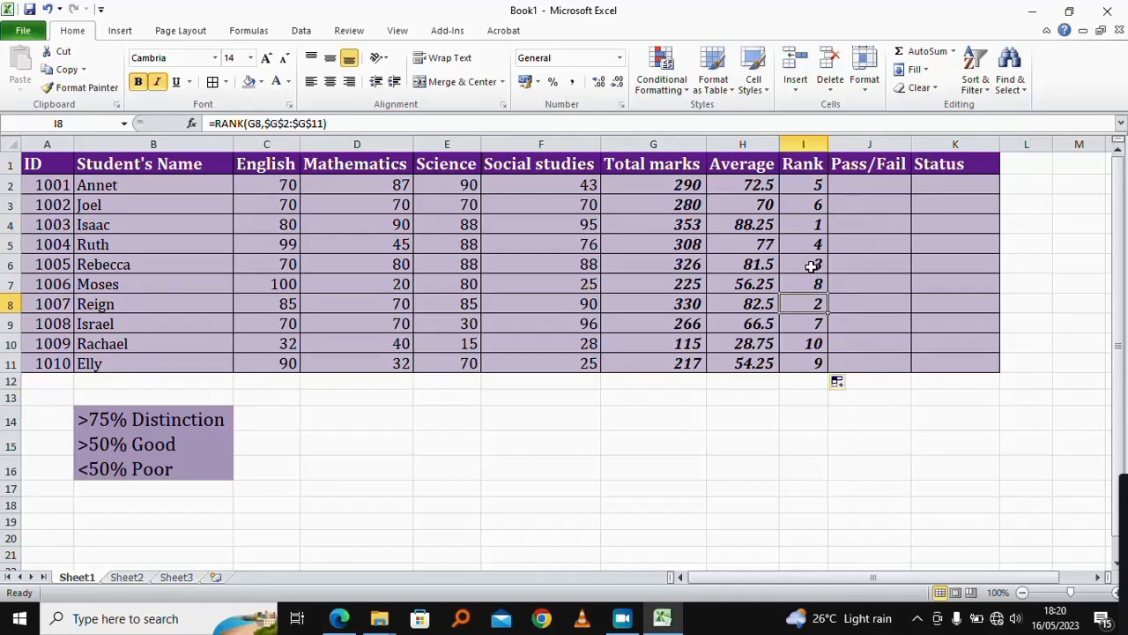
left_click(812, 266)
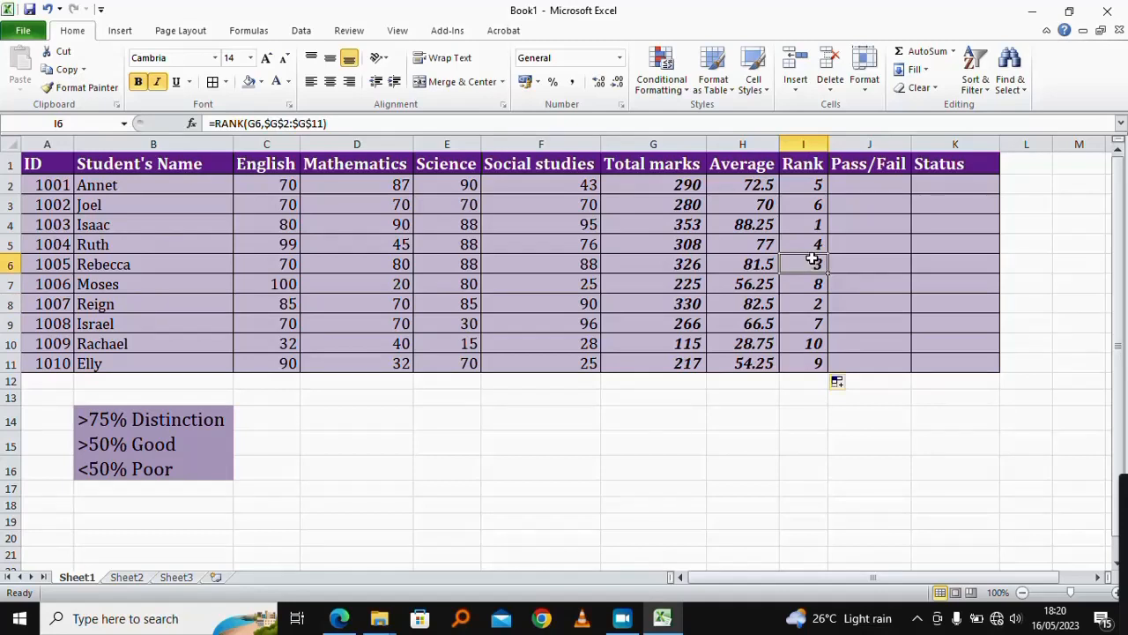
left_click(812, 246)
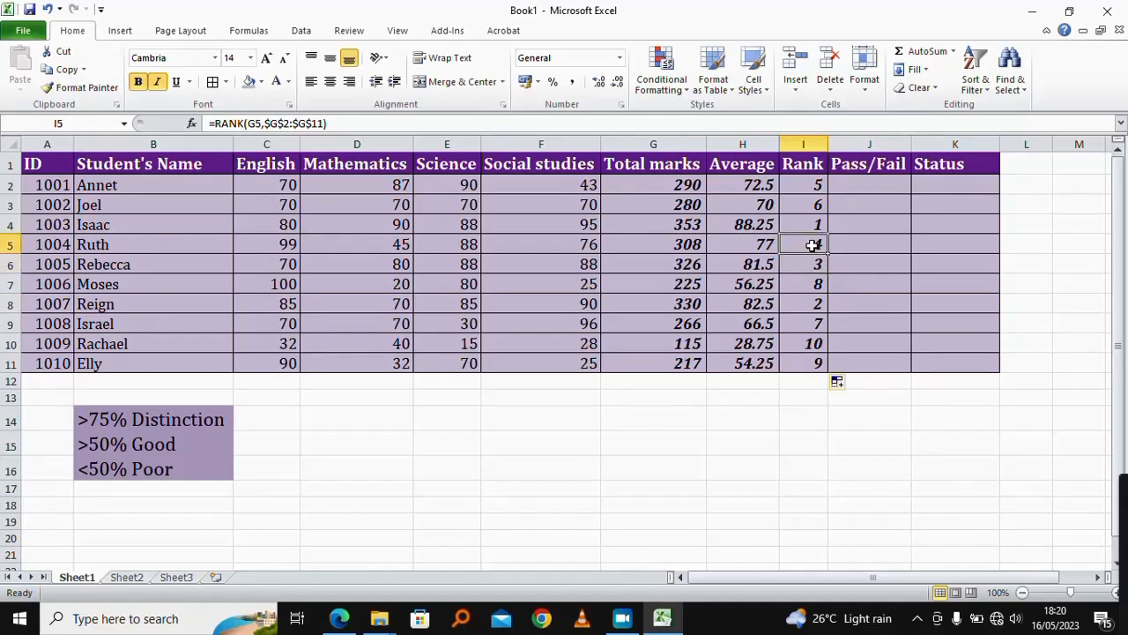
left_click(879, 300)
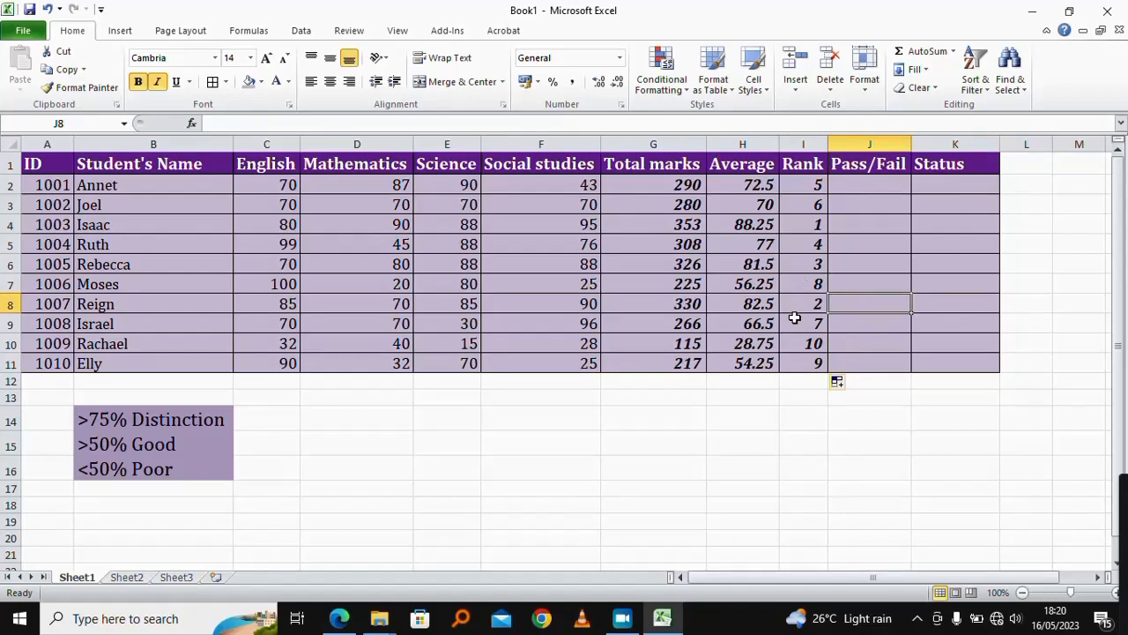
left_click(888, 182)
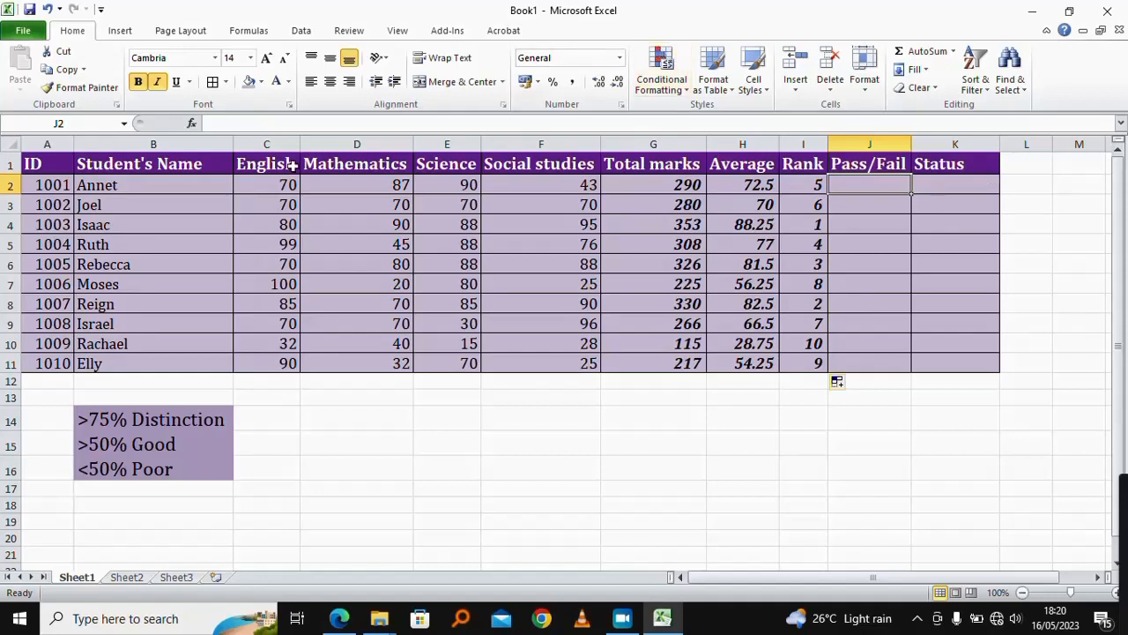
left_click(255, 186)
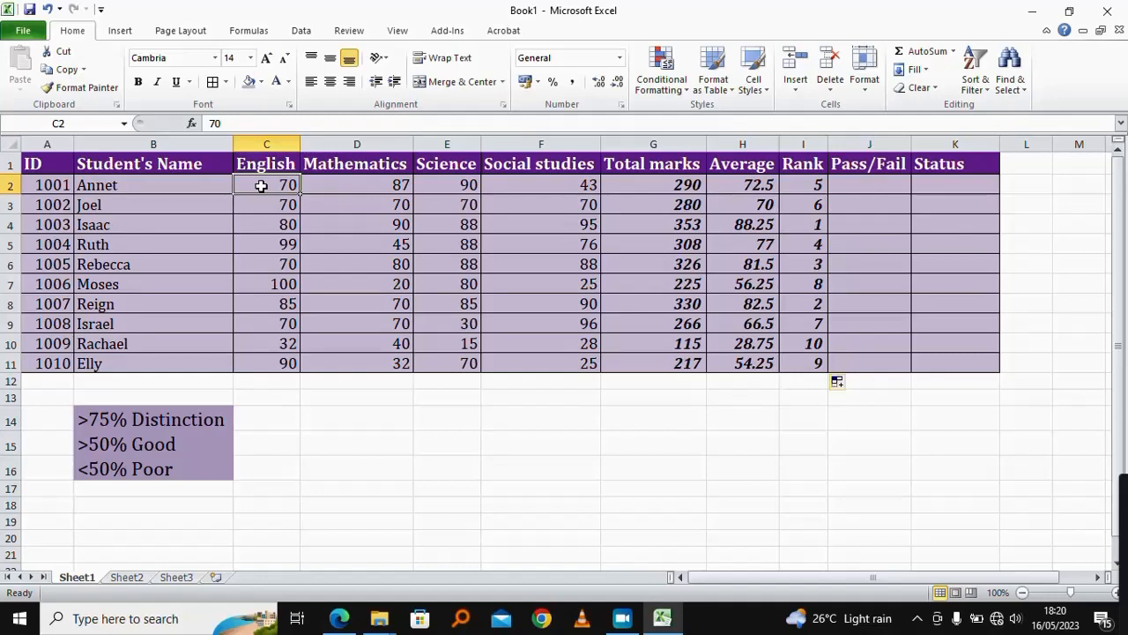
left_click(865, 184)
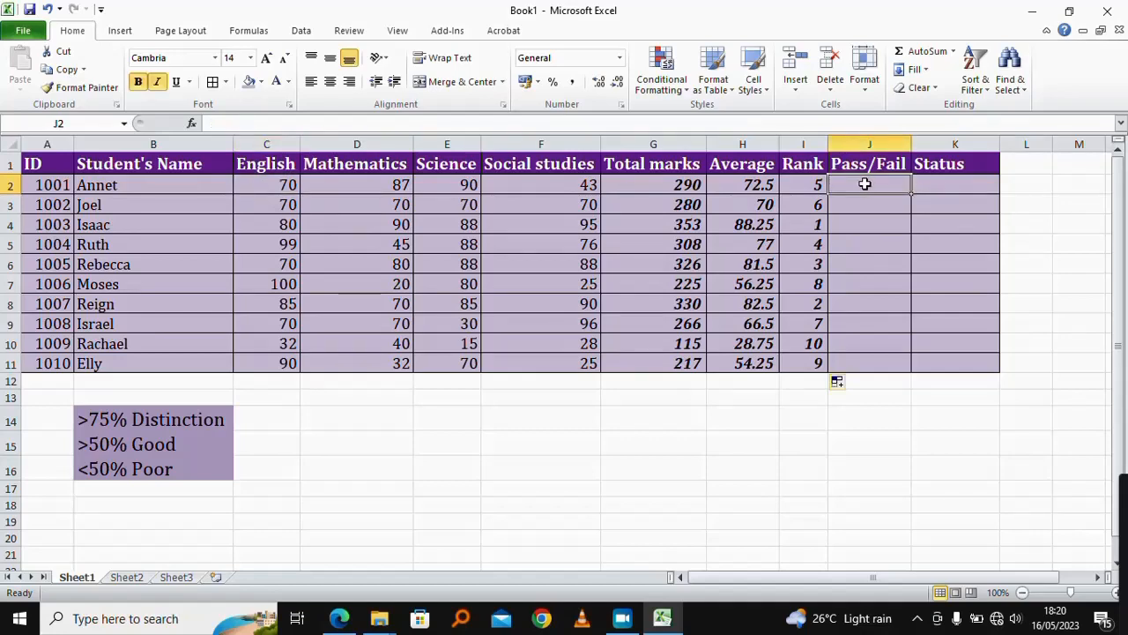
Step: Enter =IF(C2>=35,"Pass","Fail") in J2 to mark pass or fail from the English mark
type("=if")
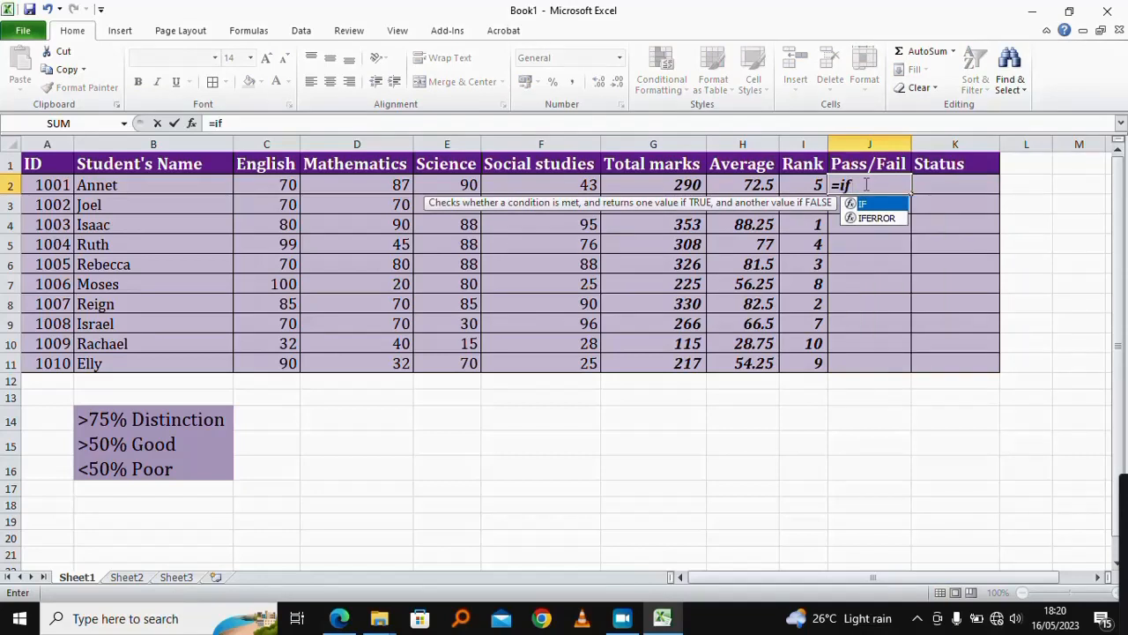
type("(")
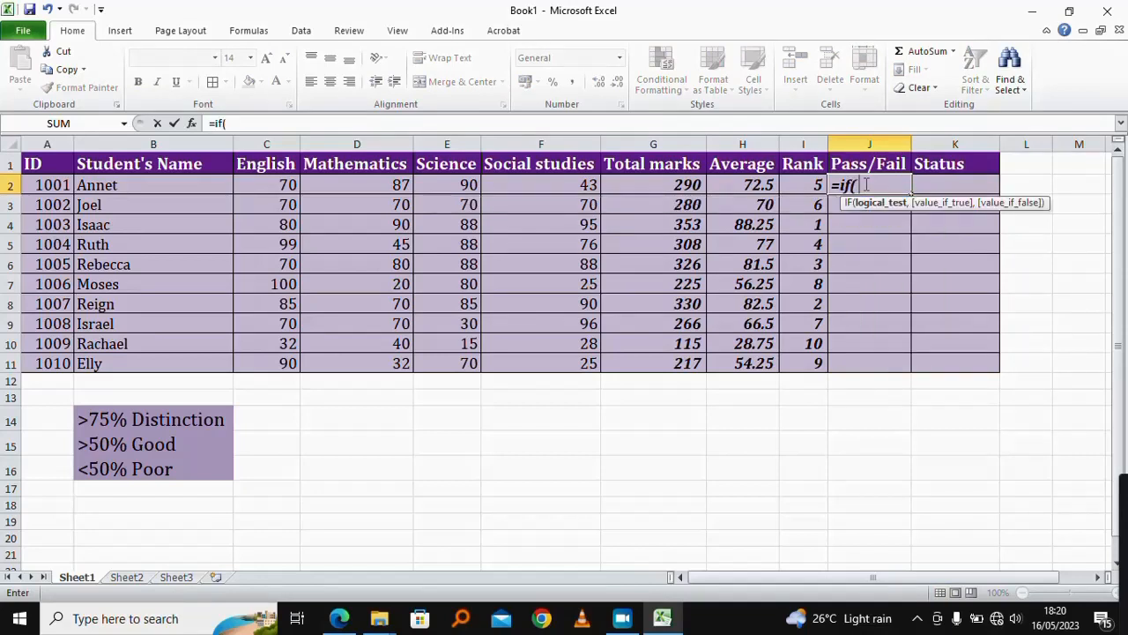
left_click(291, 185)
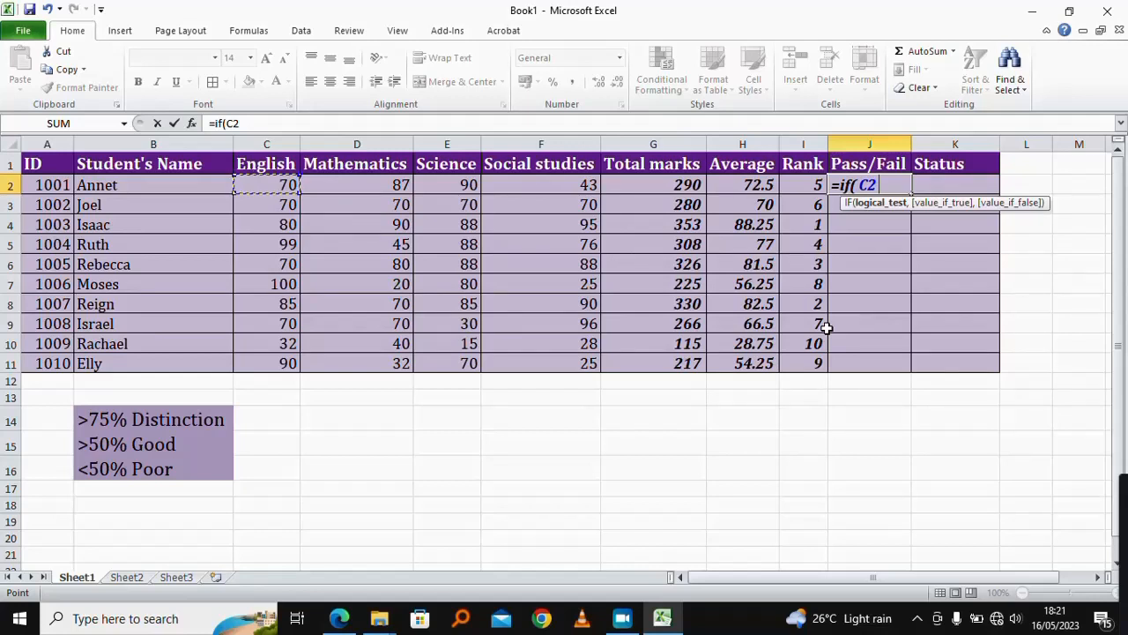
type(">=35")
type(",")
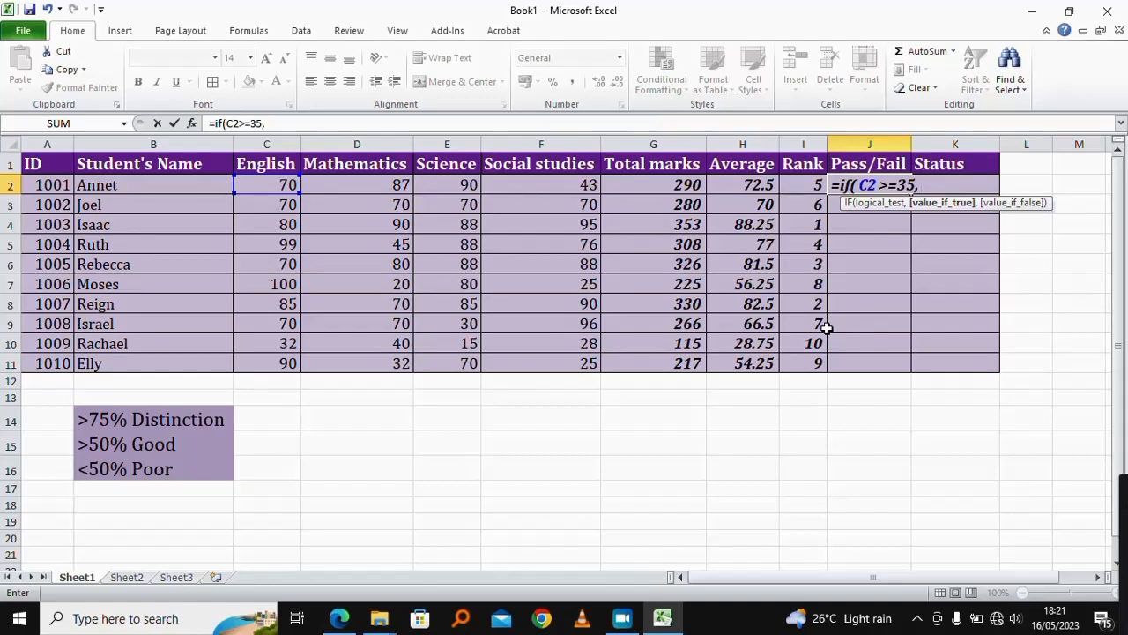
type("\"Pass\",")
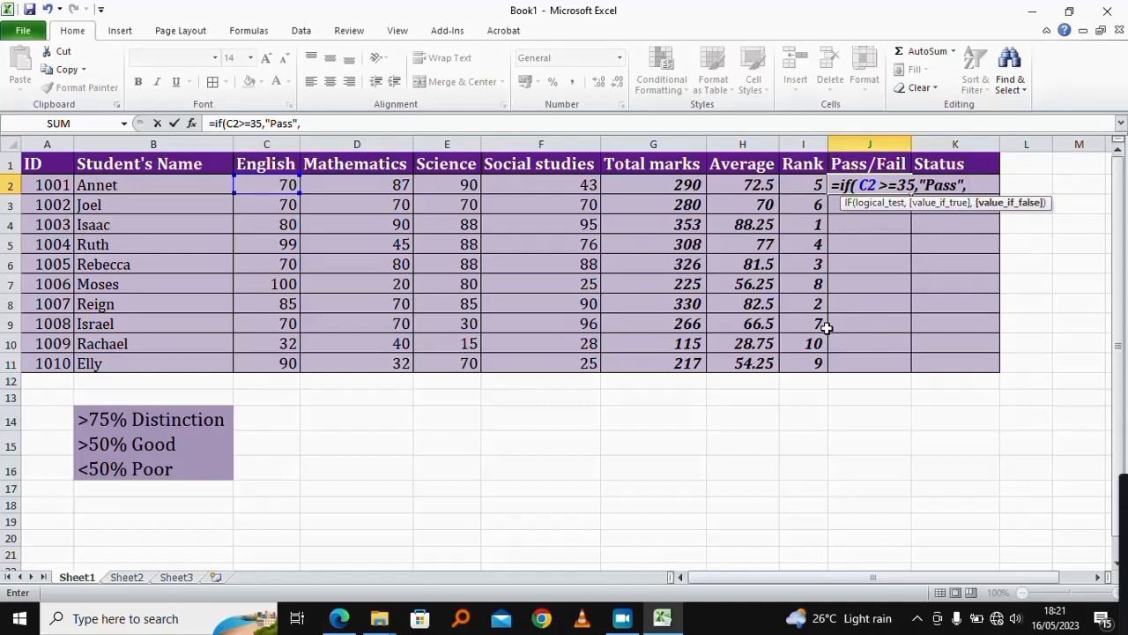
type("\"Fail\"")
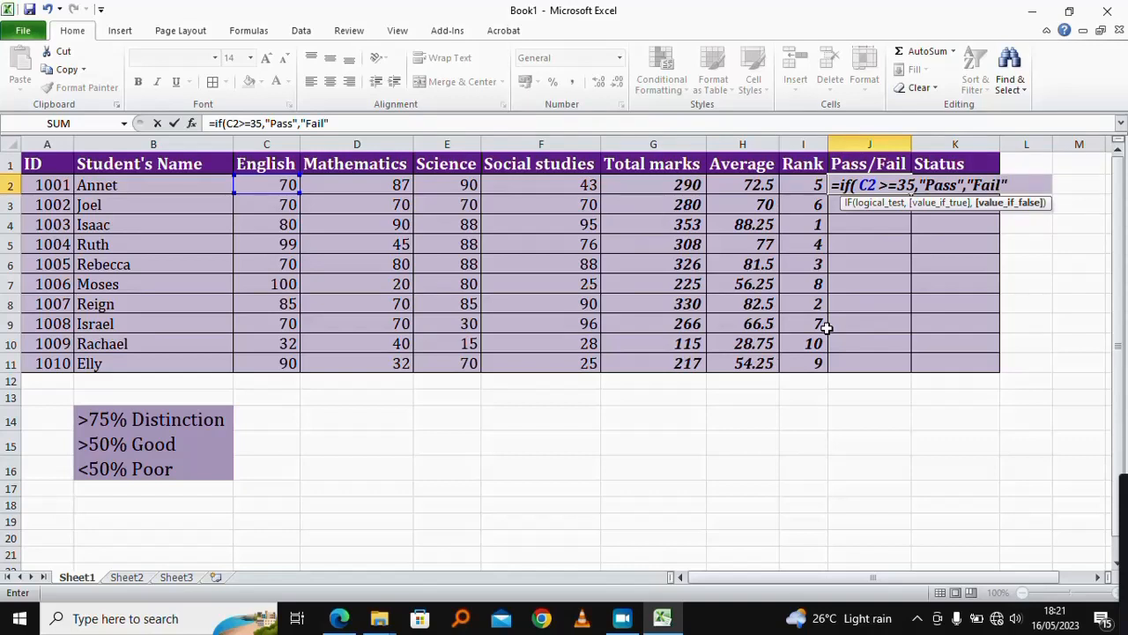
type(")")
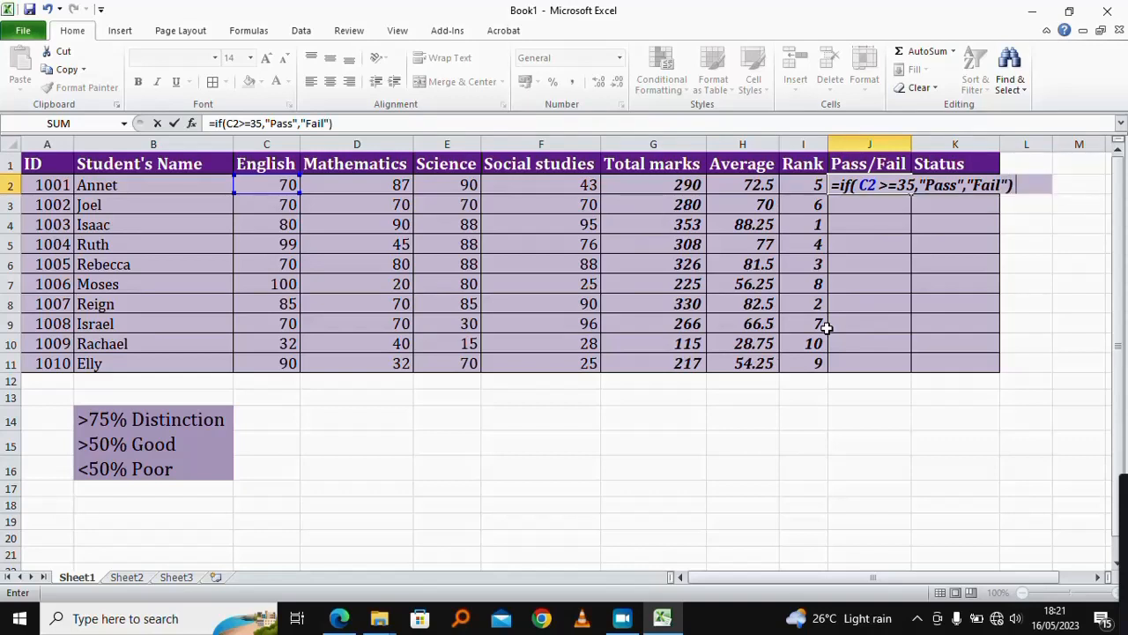
key("Return")
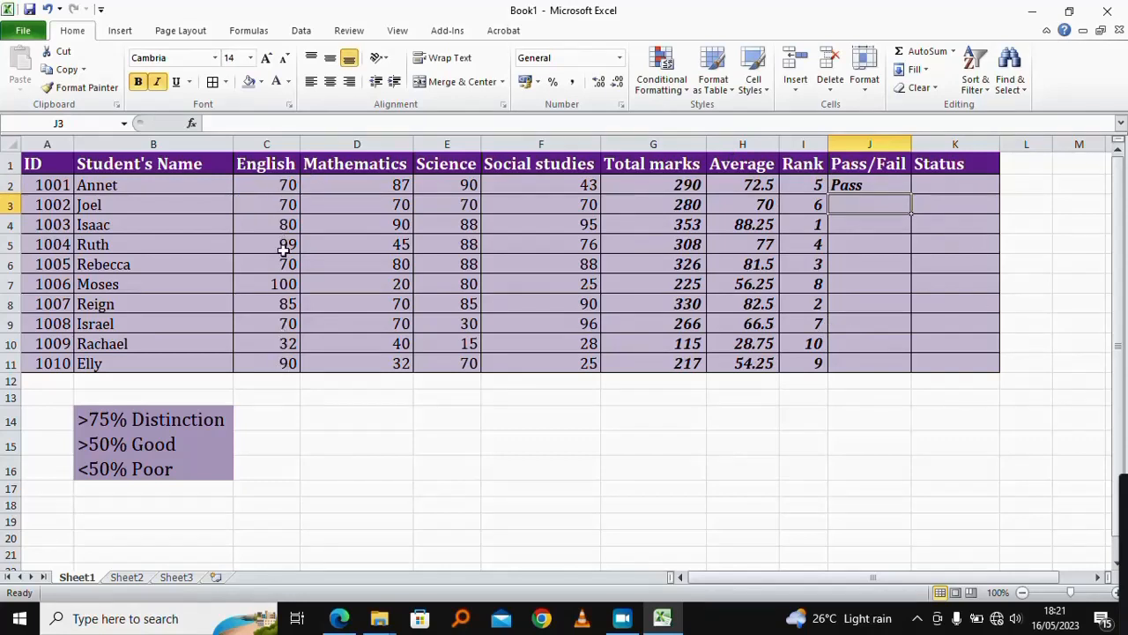
Step: Fill the pass/fail formula from J2 down to J11
left_click(889, 185)
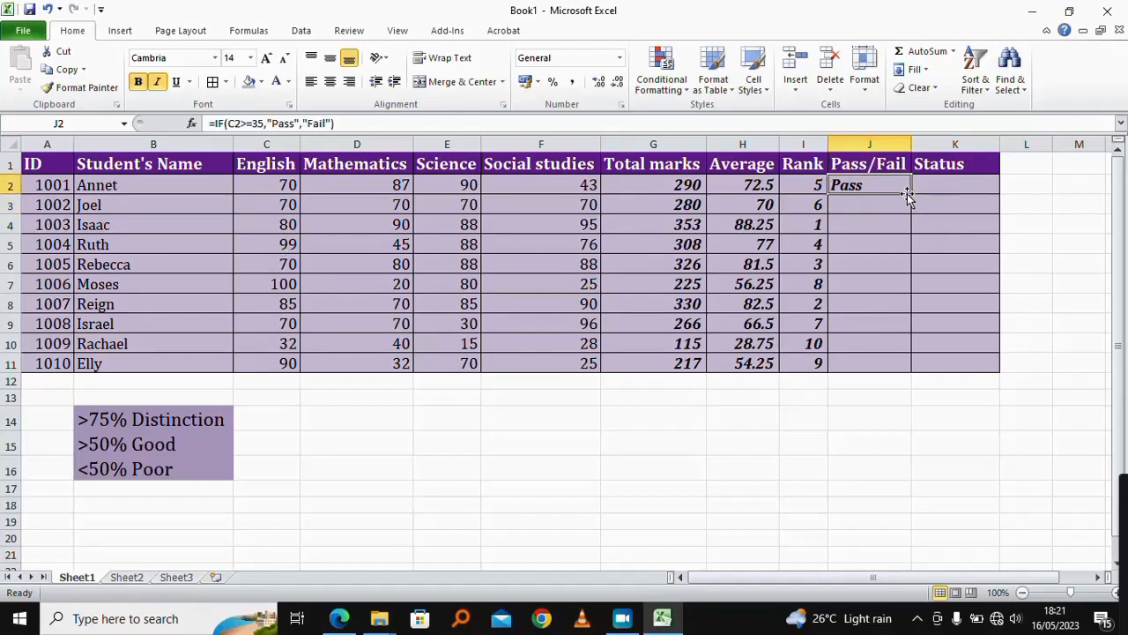
left_click_drag(912, 192, 913, 365)
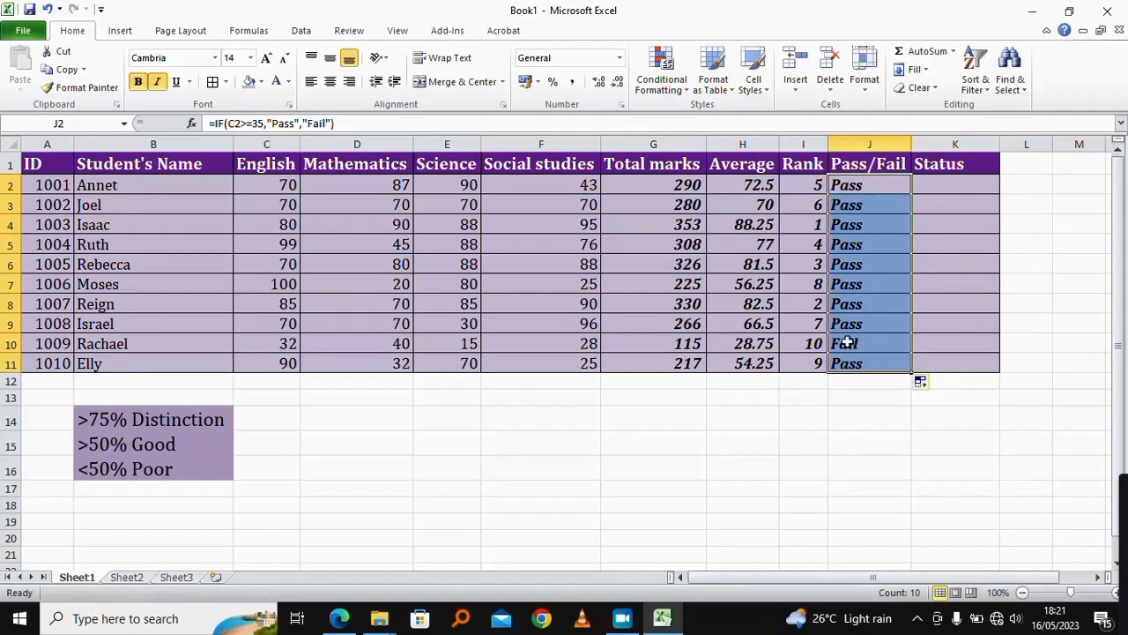
left_click(275, 344)
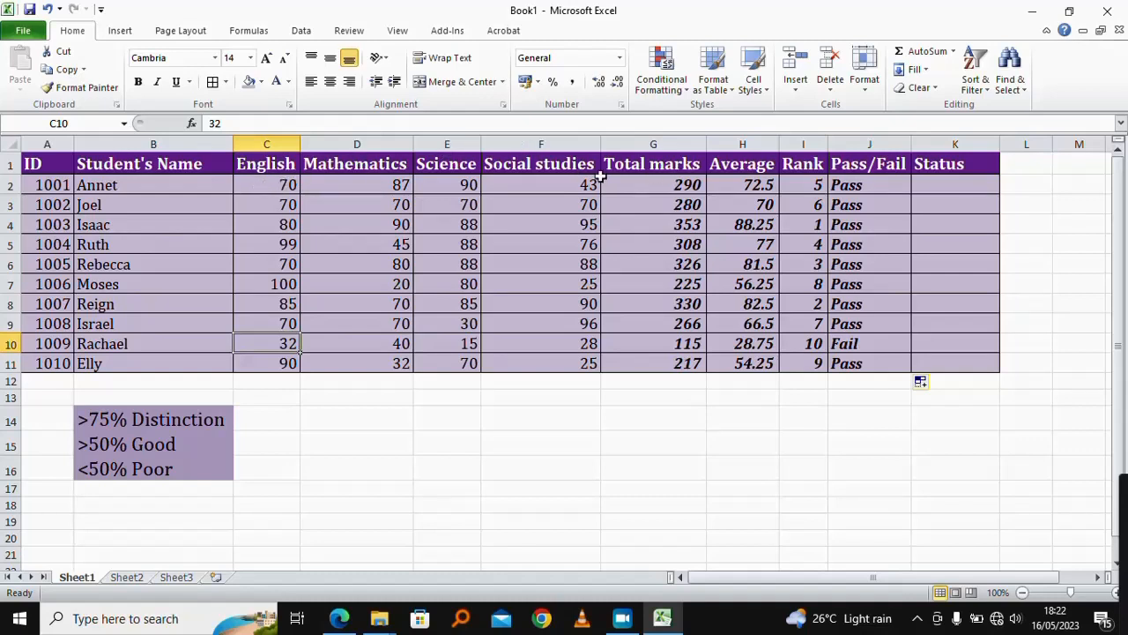
Step: Clear the pass/fail results from J2 to J11
left_click(879, 188)
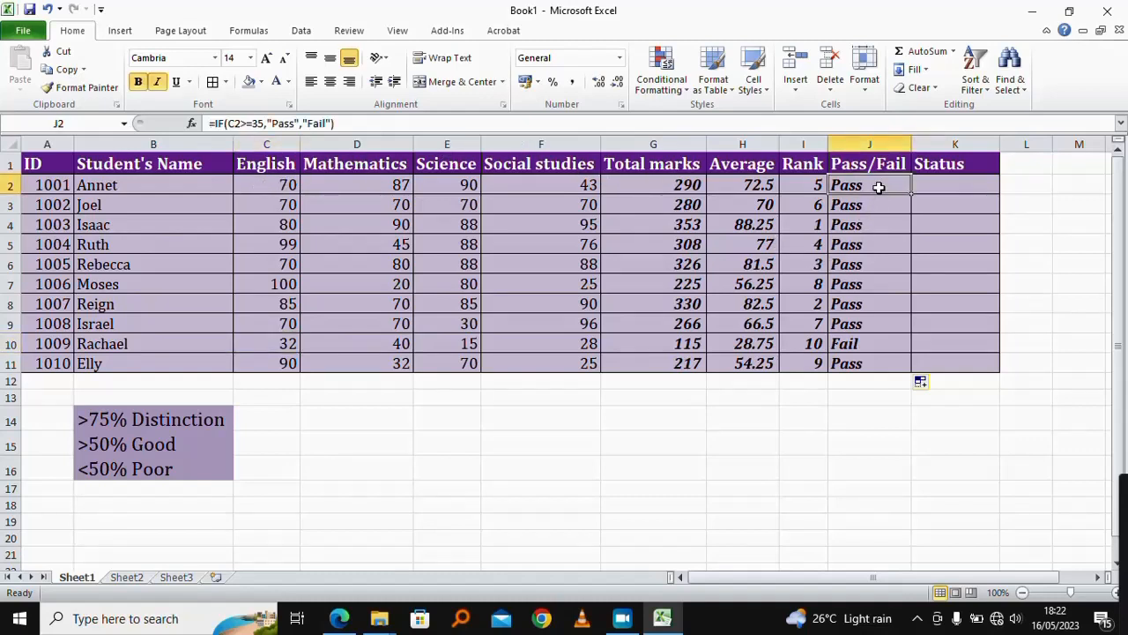
key("shift+Down")
key("shift+Down")
key("shift+Down")
key("shift+Down")
key("shift+Down")
key("shift+Down")
key("shift+Down")
key("shift+Down")
key("shift+Down")
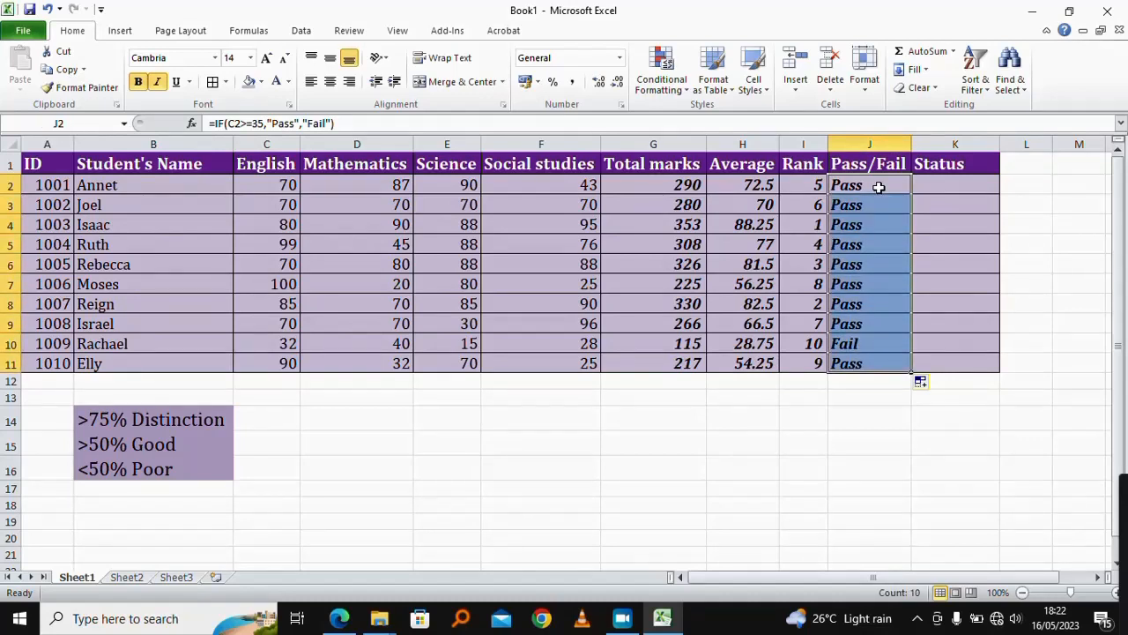
key("Delete")
Step: Start an IF(AND( formula in J2 with the first condition C2>=35 for the English mark
left_click(879, 187)
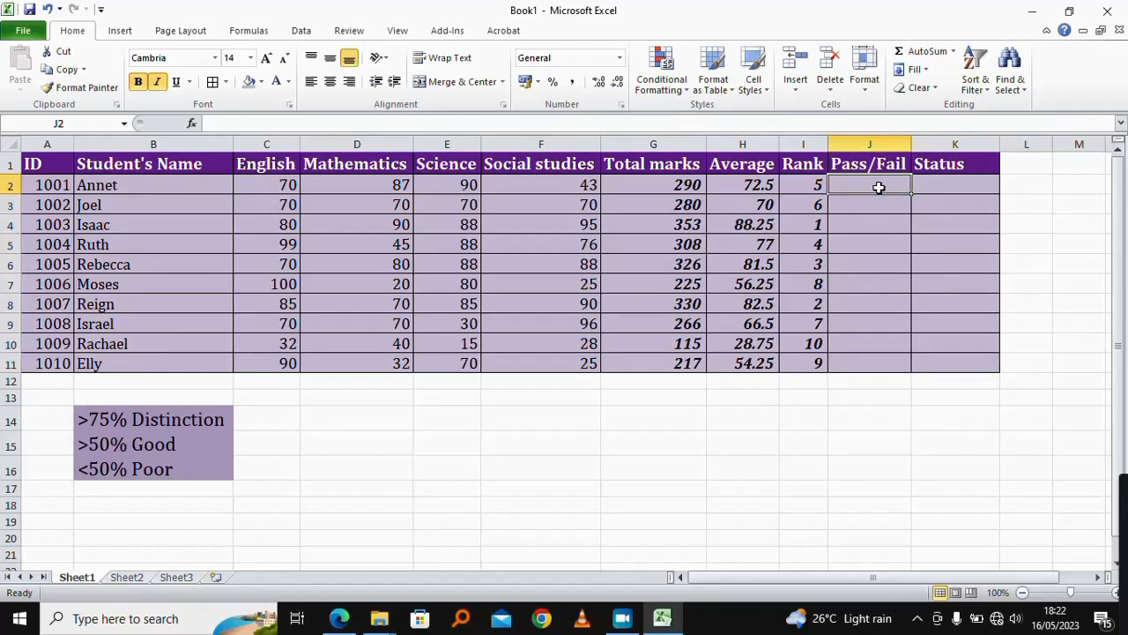
left_click(861, 445)
left_click(862, 187)
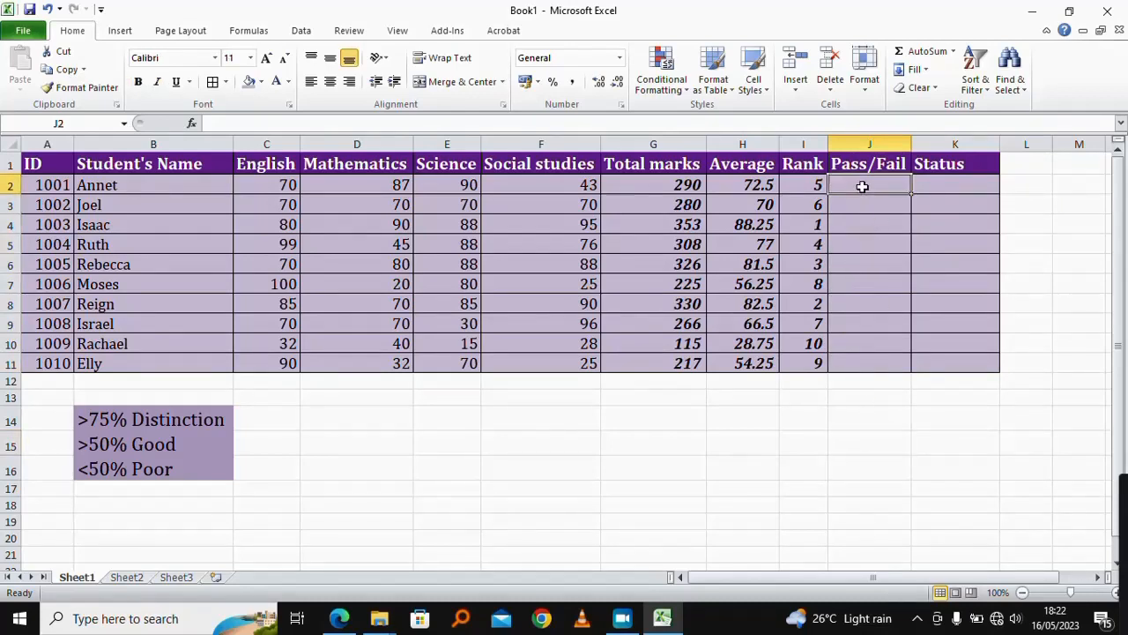
type("=i")
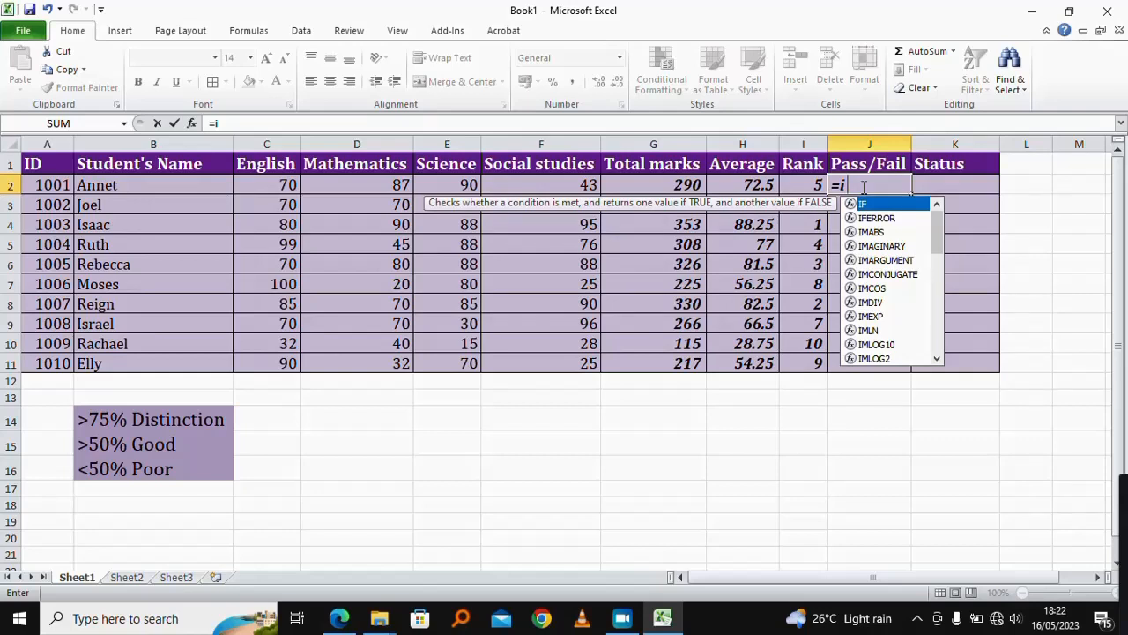
type("f(")
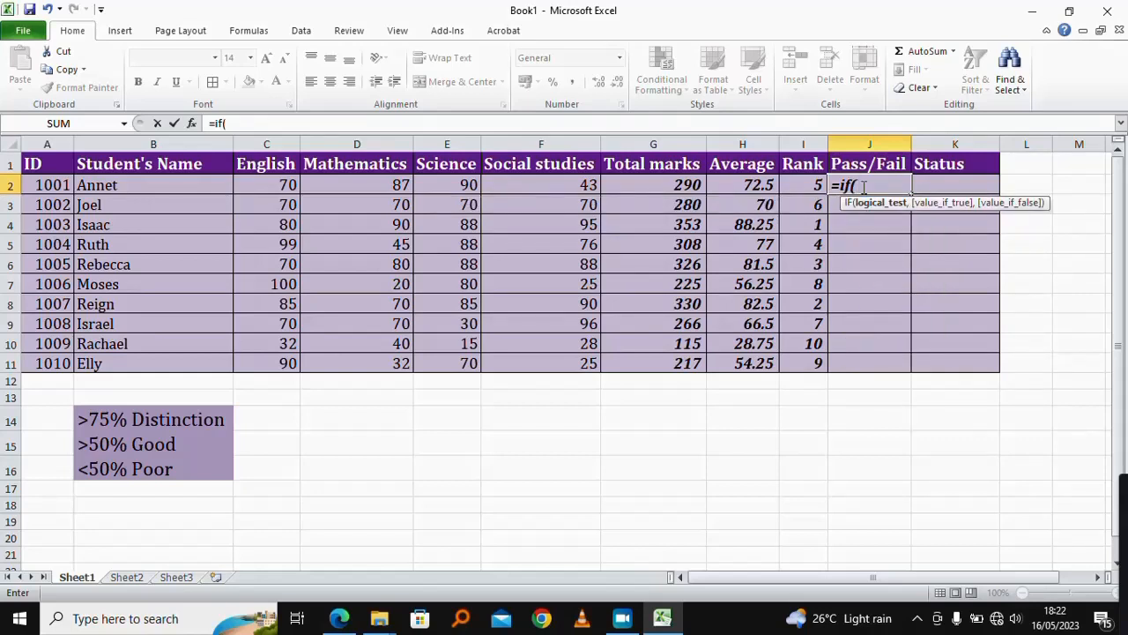
type("and")
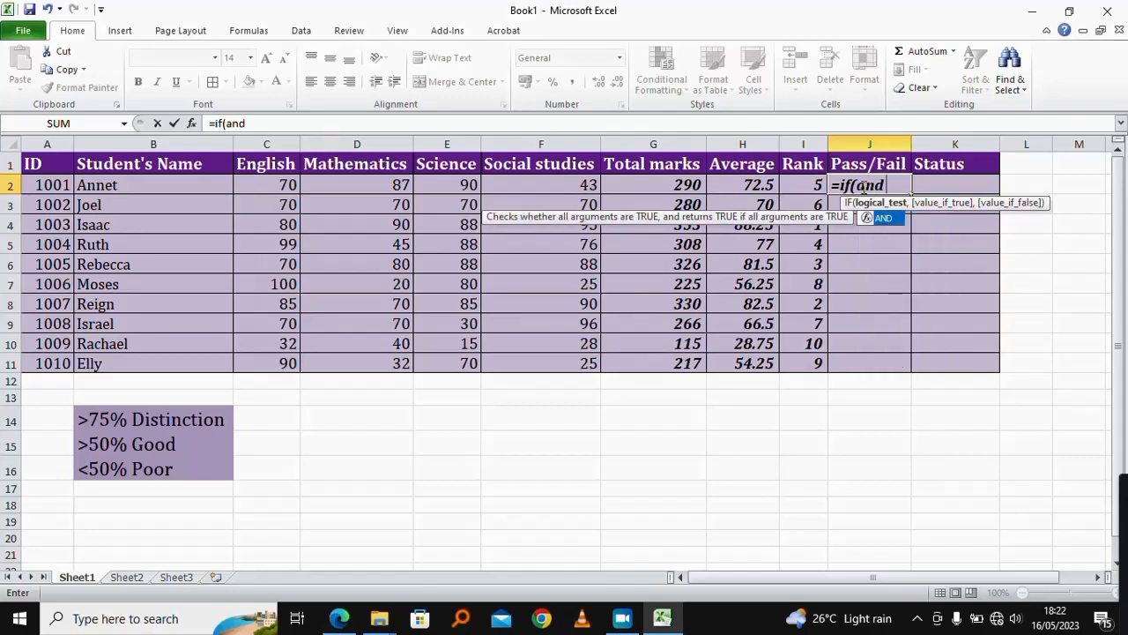
type("(")
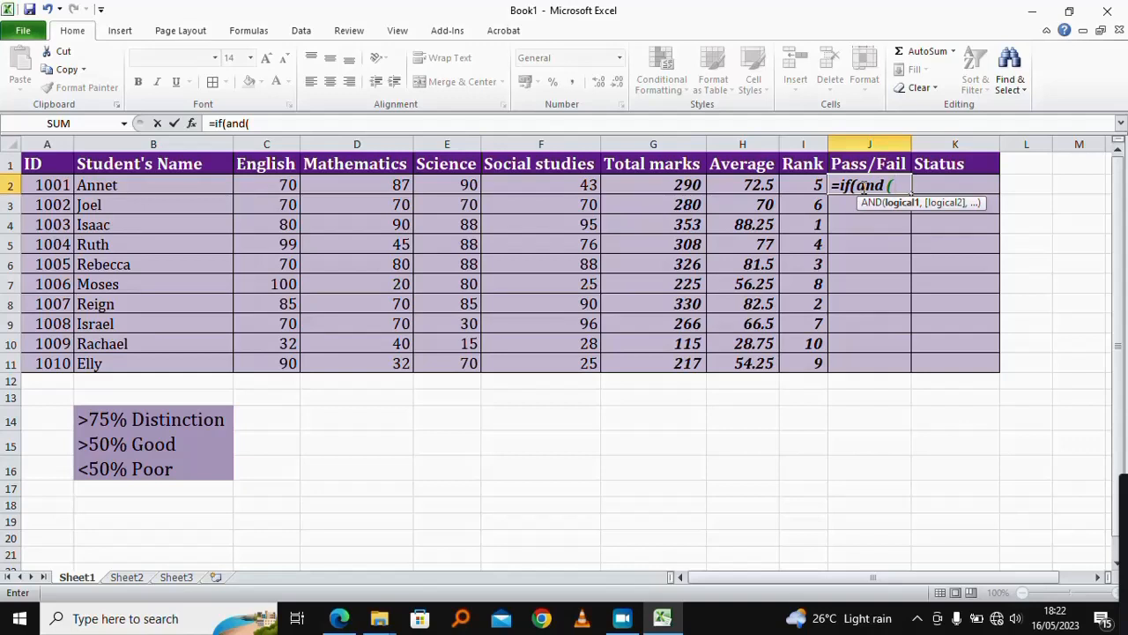
left_click(280, 186)
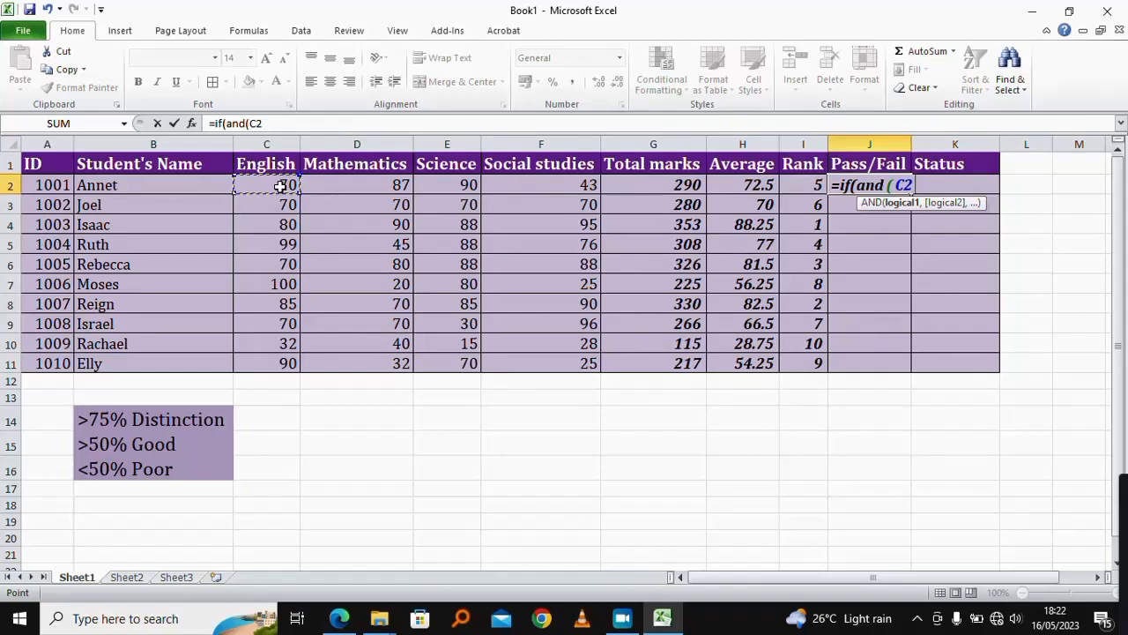
type(">=35,")
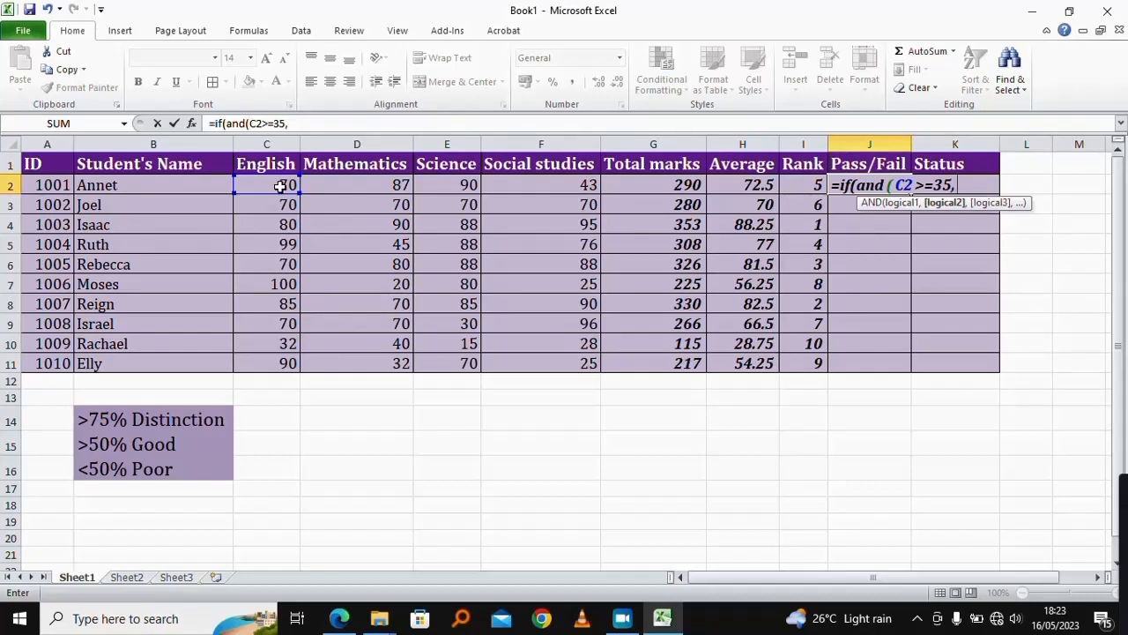
Step: Add the conditions D2>=35 and E2>=35 for Mathematics and Science to the AND test
left_click(370, 184)
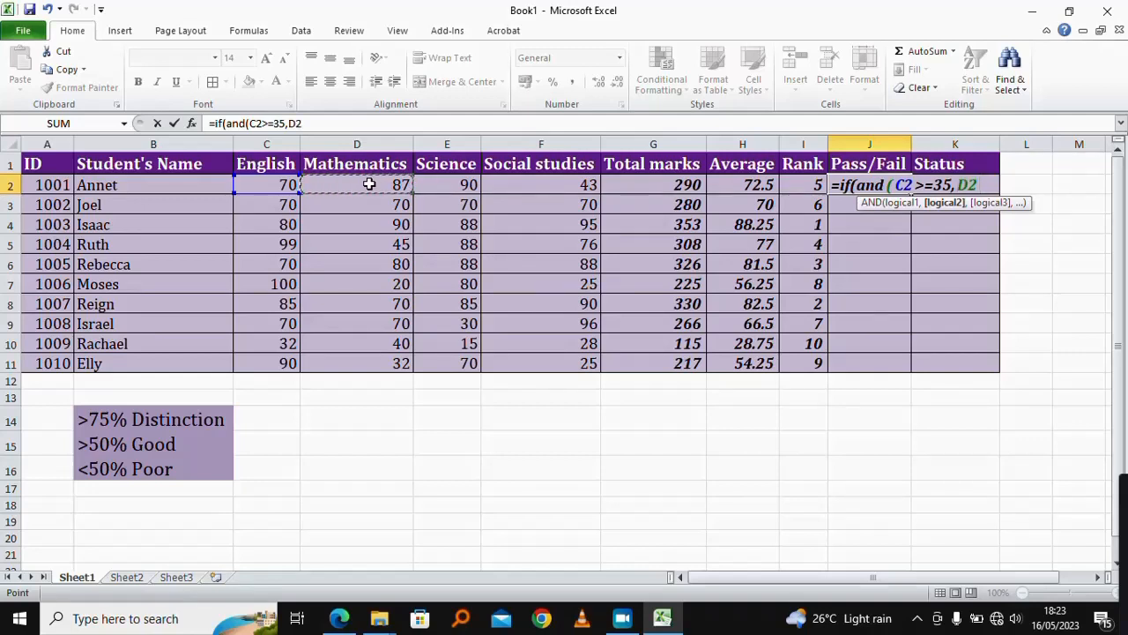
type(">=")
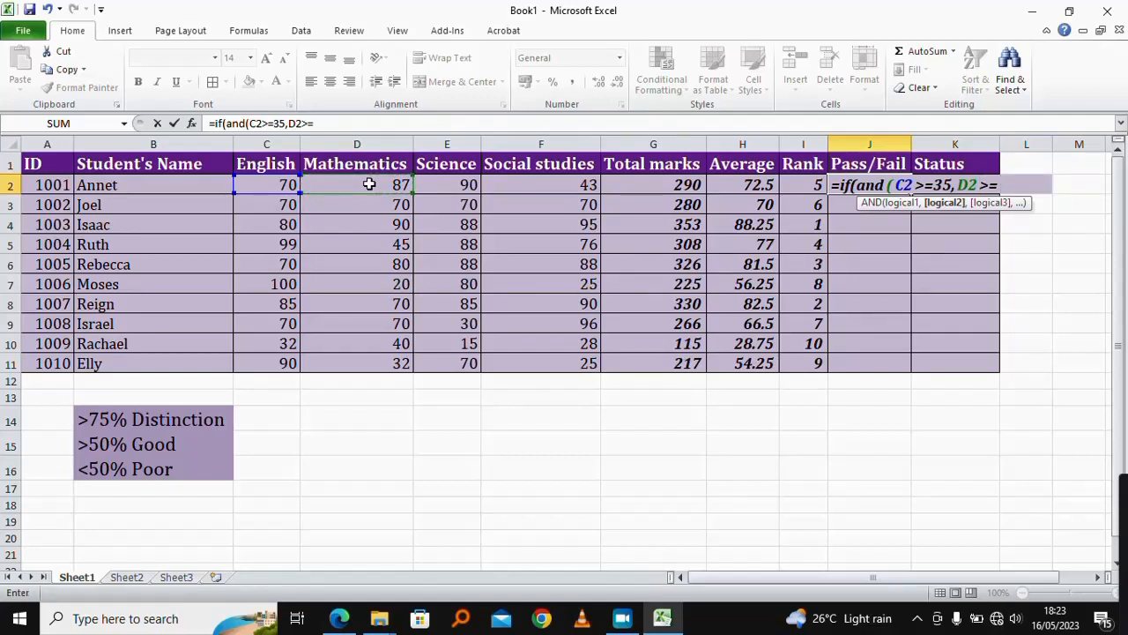
type("35,")
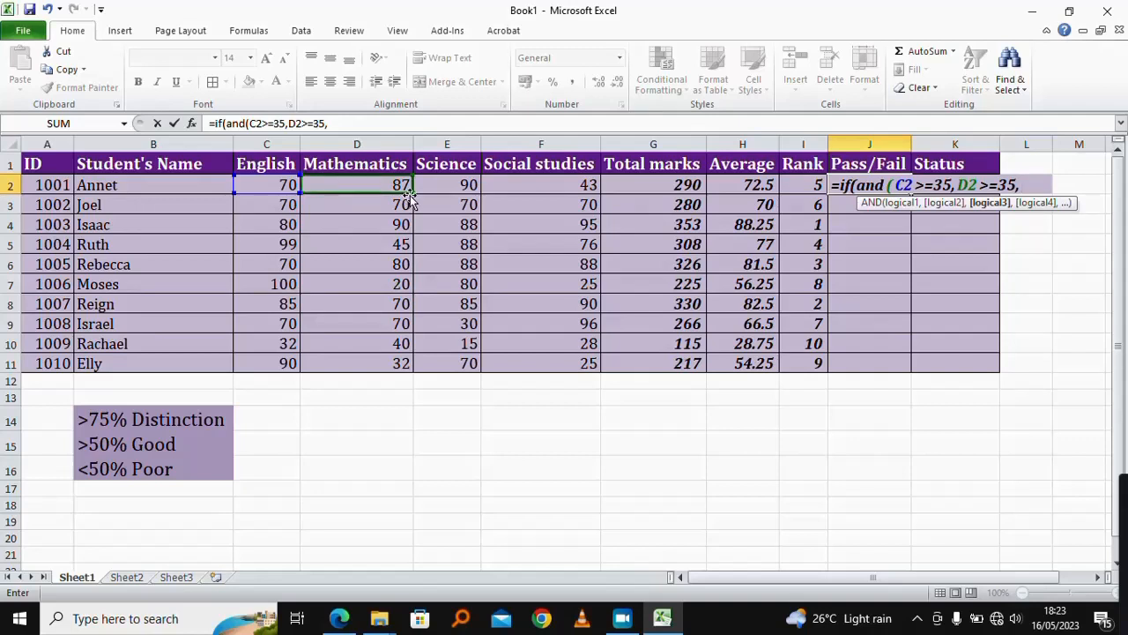
left_click(459, 185)
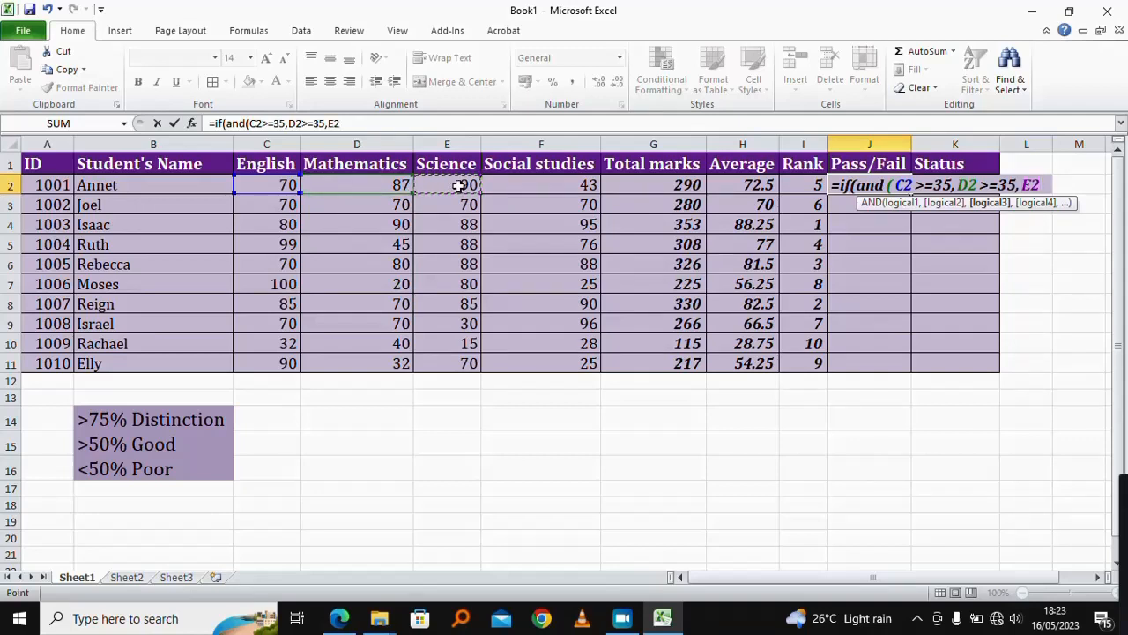
type(">=")
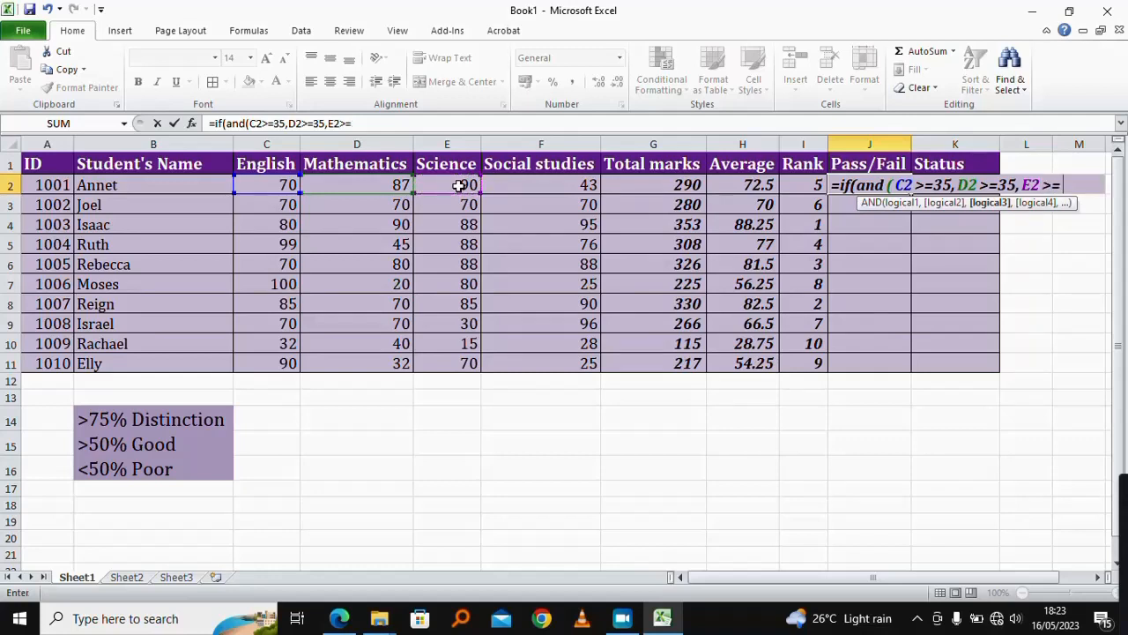
type("35")
key("Return")
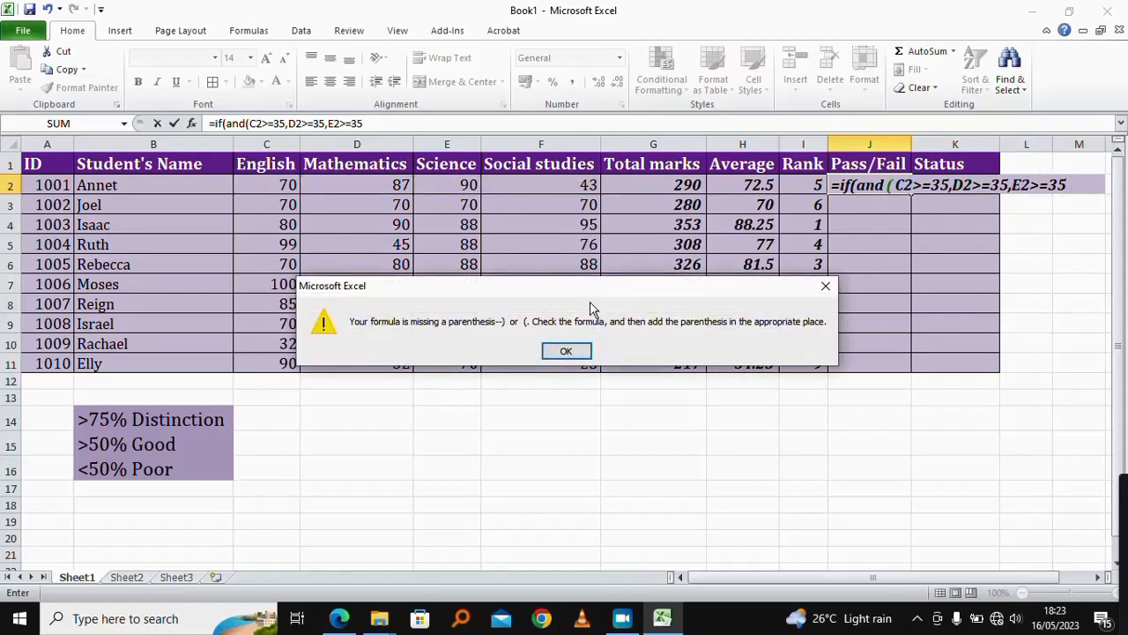
left_click(566, 351)
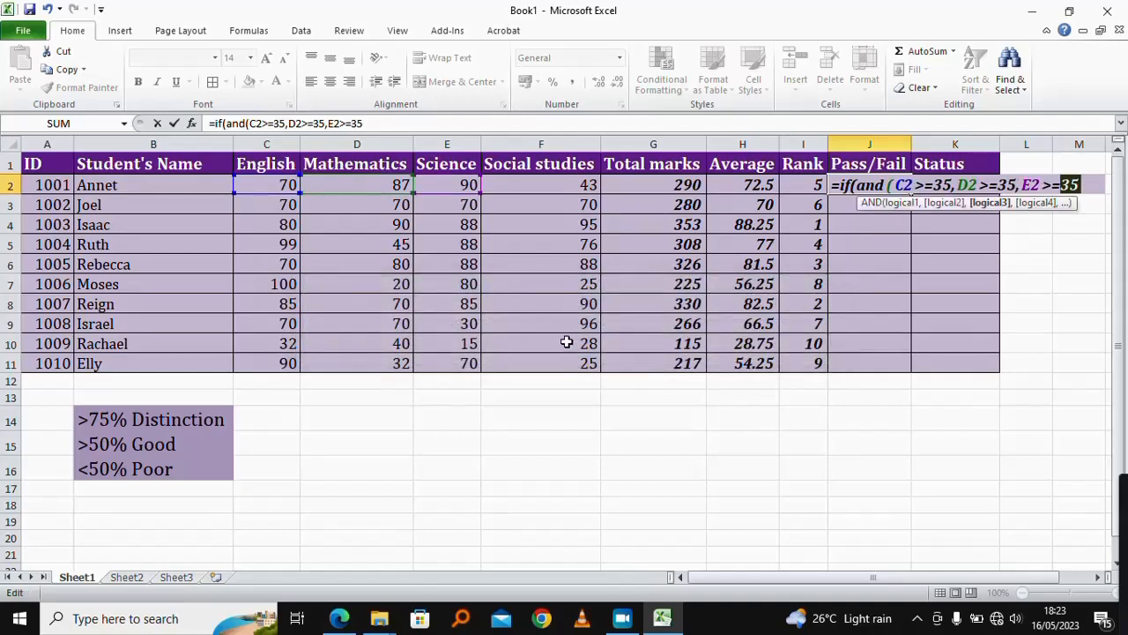
Step: Add the condition F2>=35 for Social studies and close the AND test
left_click(1090, 189)
type(",")
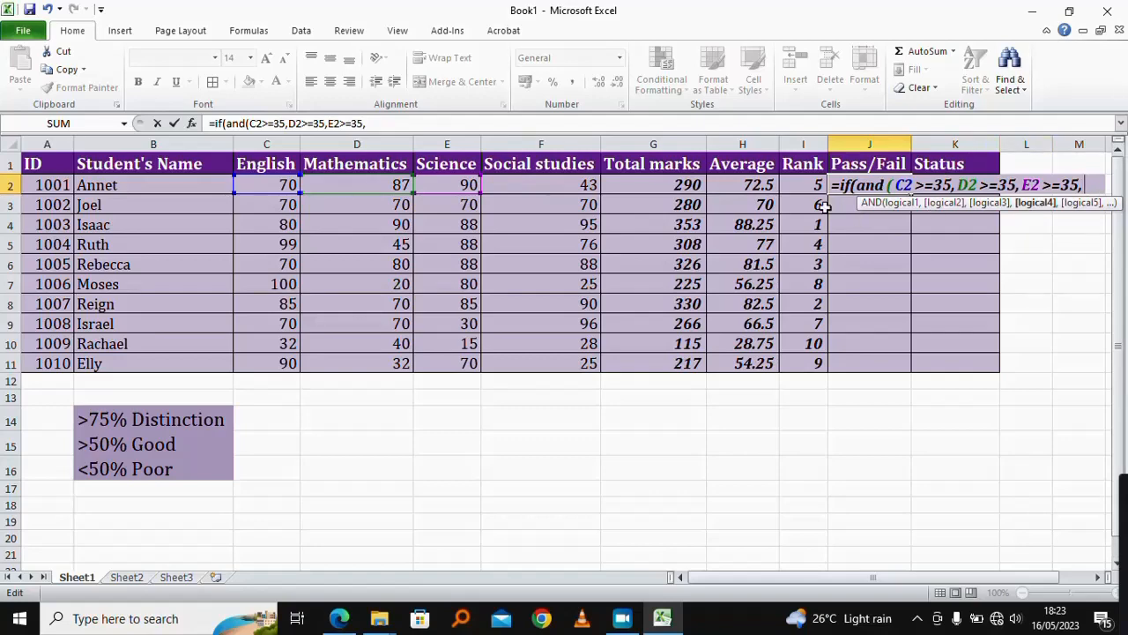
left_click(554, 185)
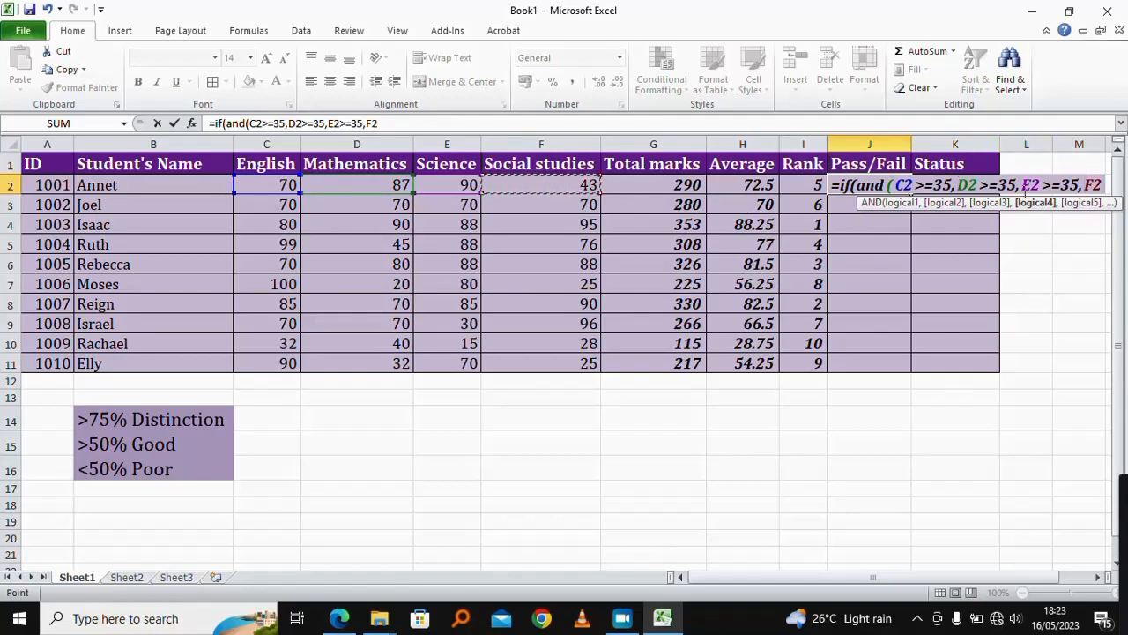
left_click_drag(873, 578, 961, 589)
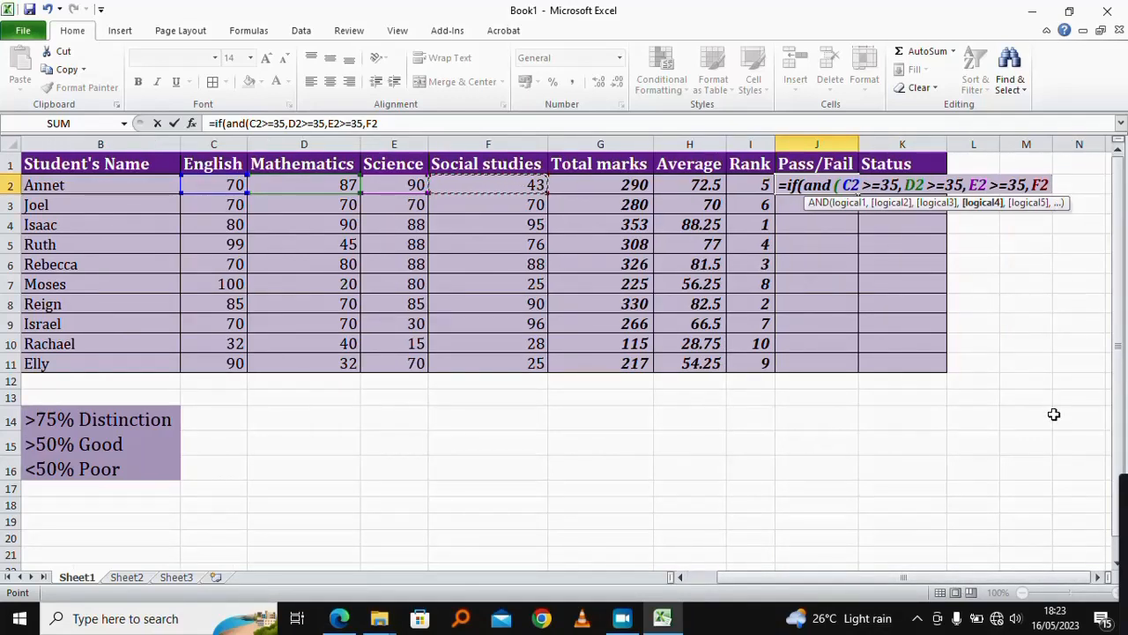
type(">")
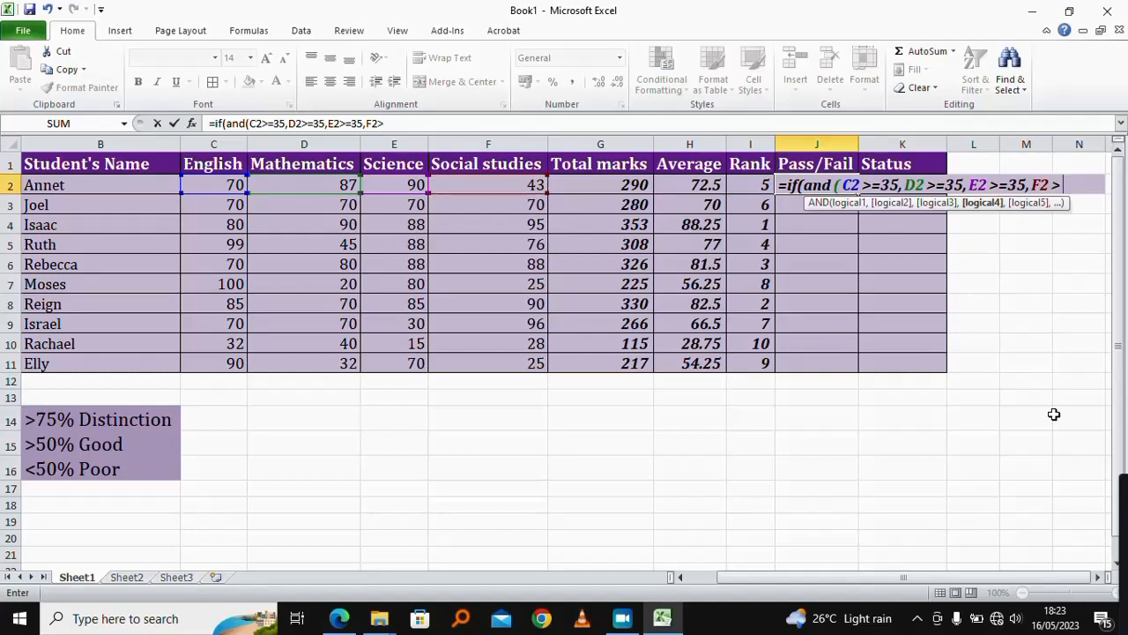
type("=35")
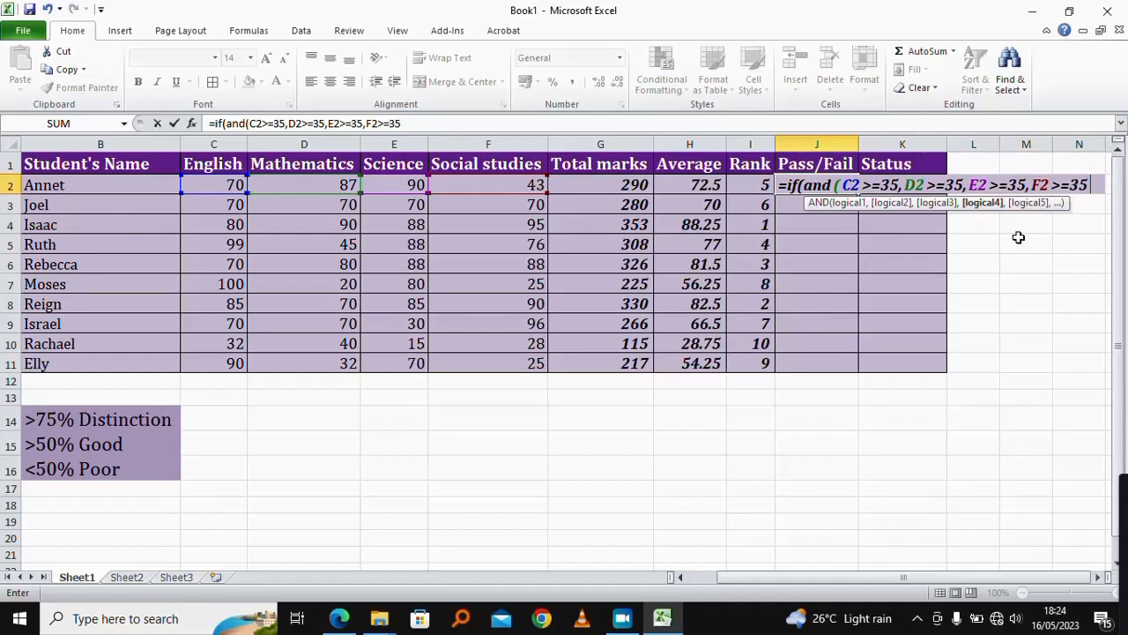
type(")")
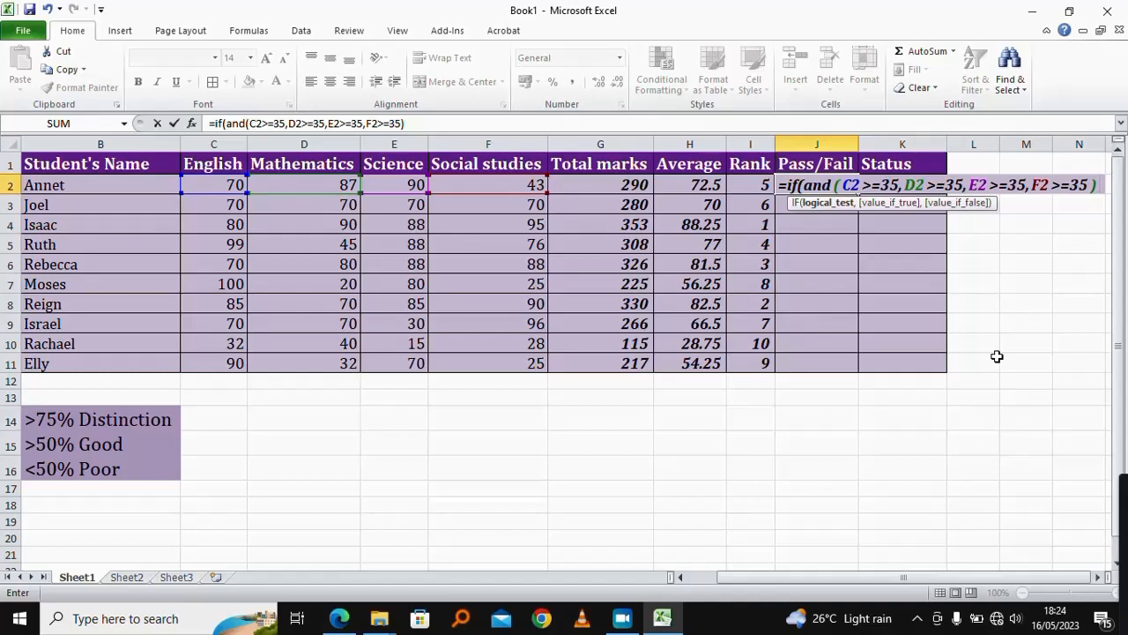
type(",")
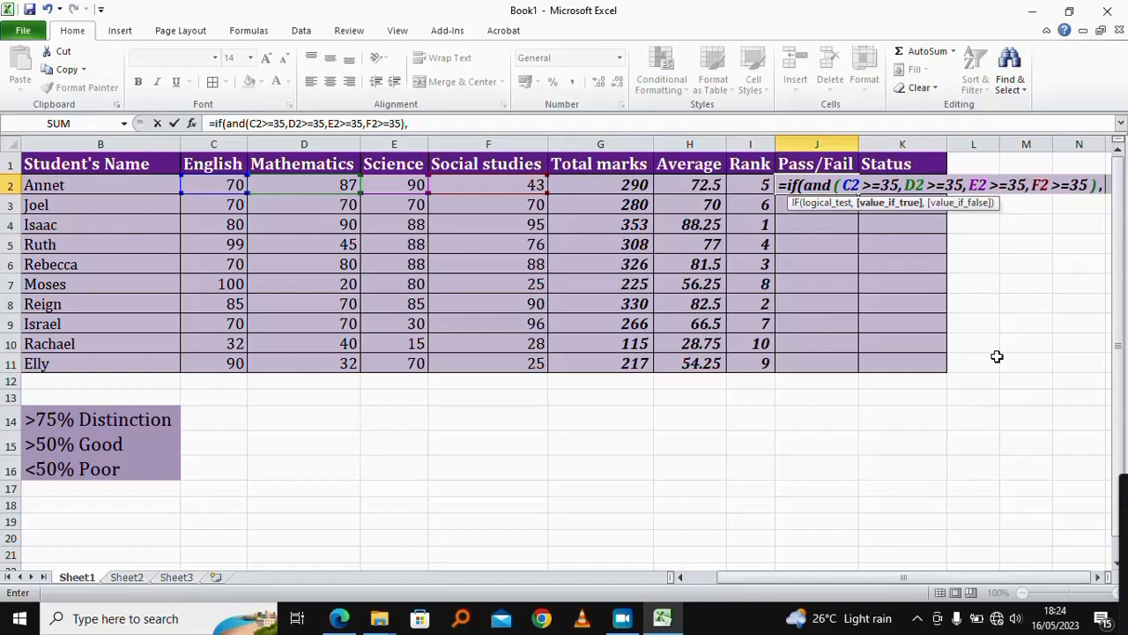
Step: Complete the formula with "Passed" when true and "Failed" when false, and enter it in J2
left_click(1097, 577)
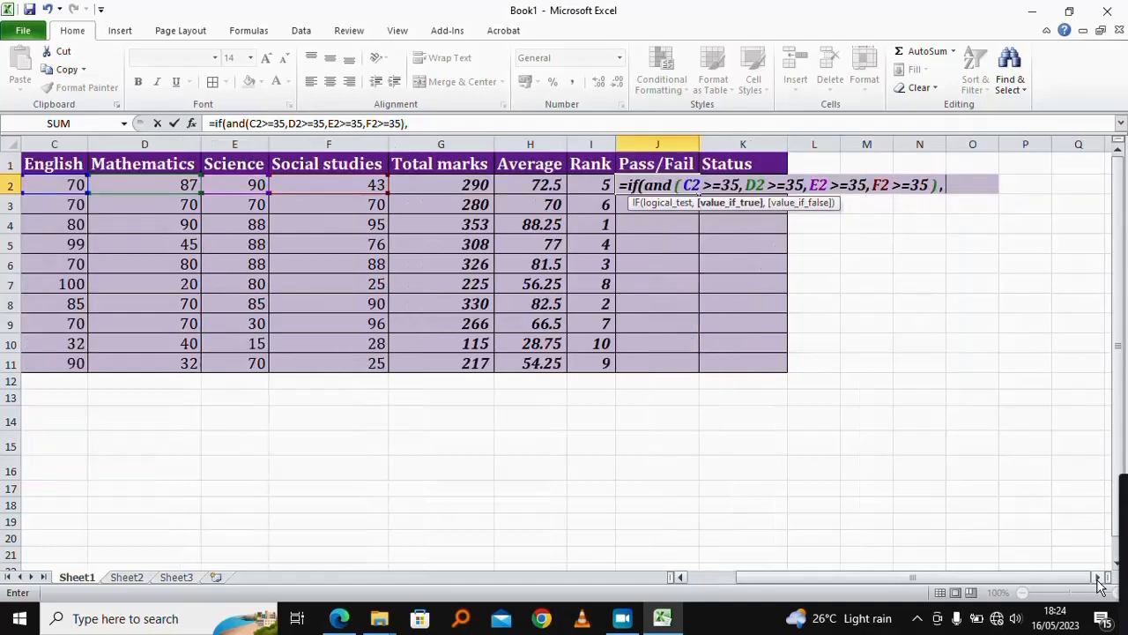
left_click(1097, 577)
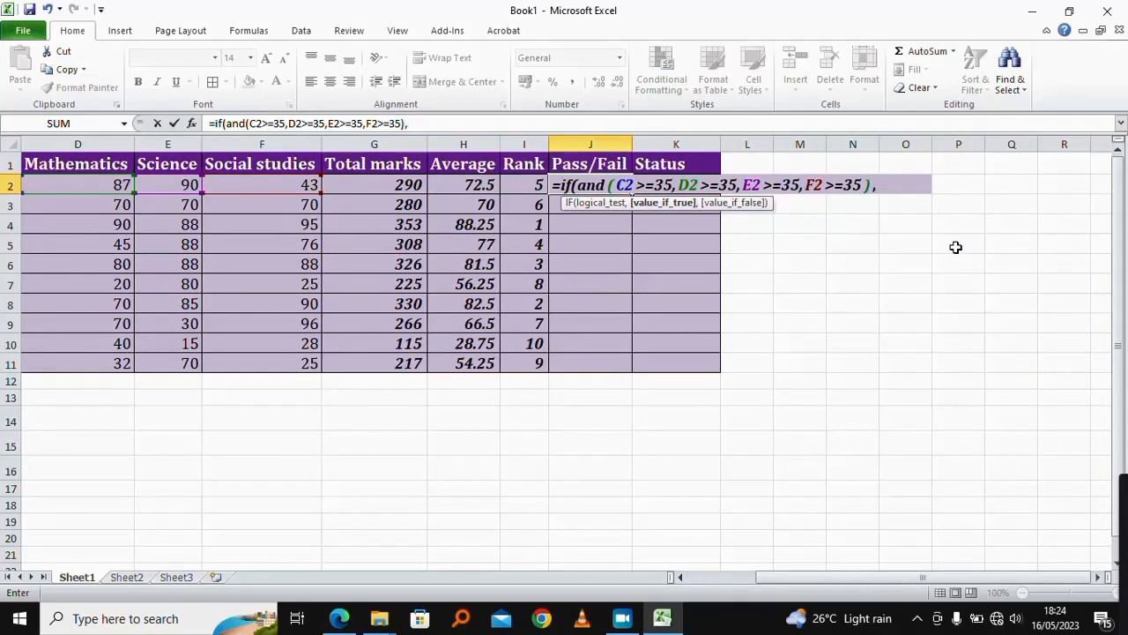
type("\"Passes")
key("BackSpace")
type("d")
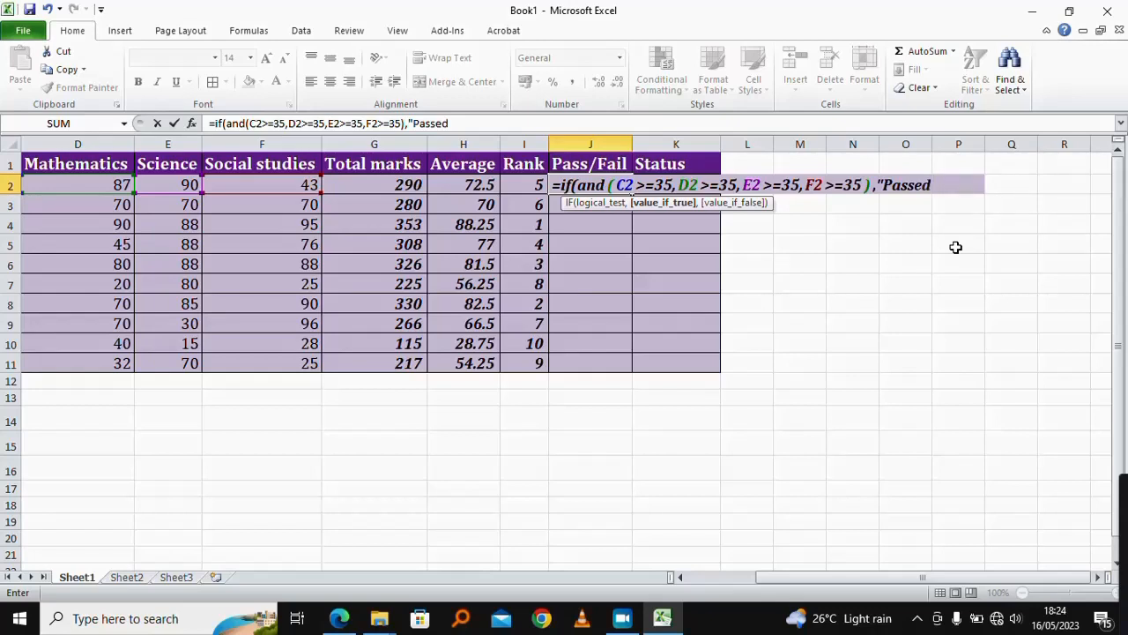
type(":")
type("\"")
type(",")
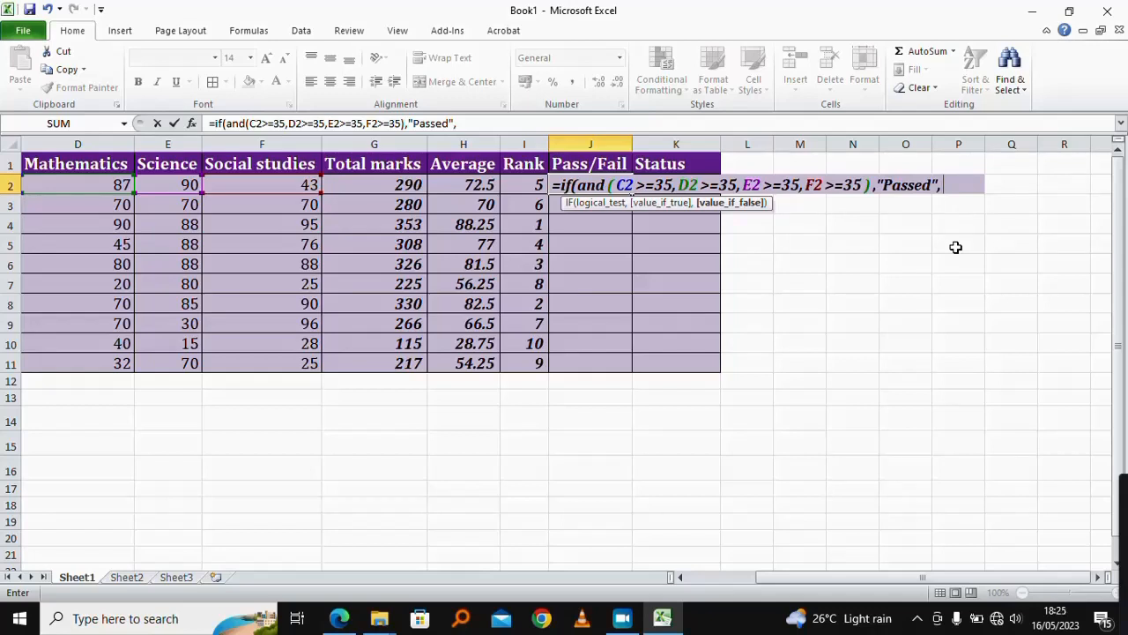
type("\"Failed\"")
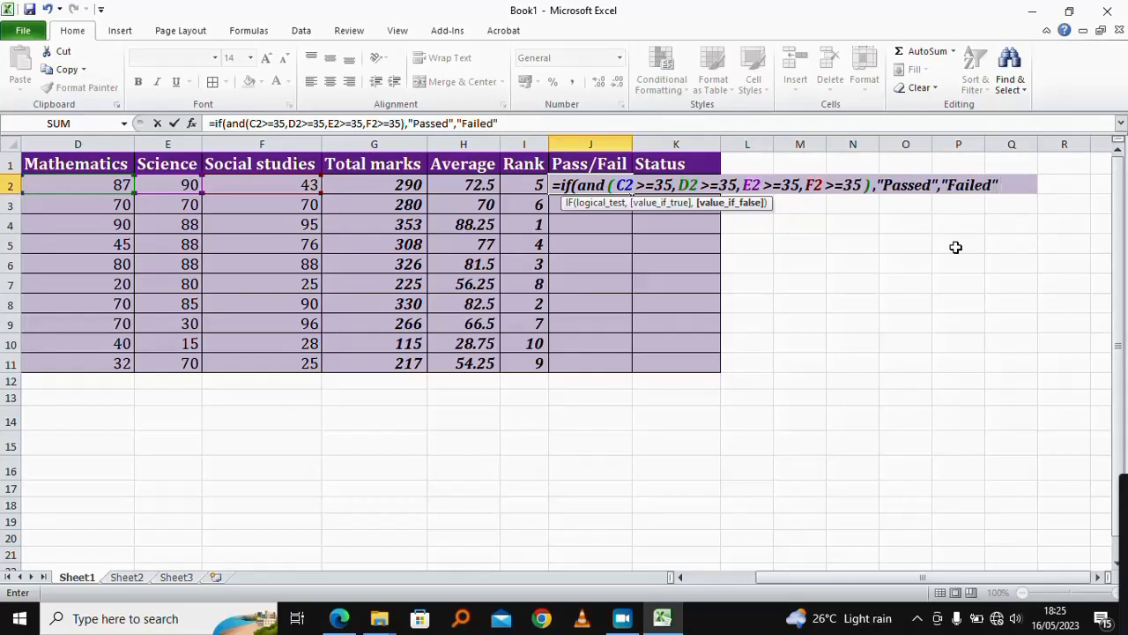
type(")")
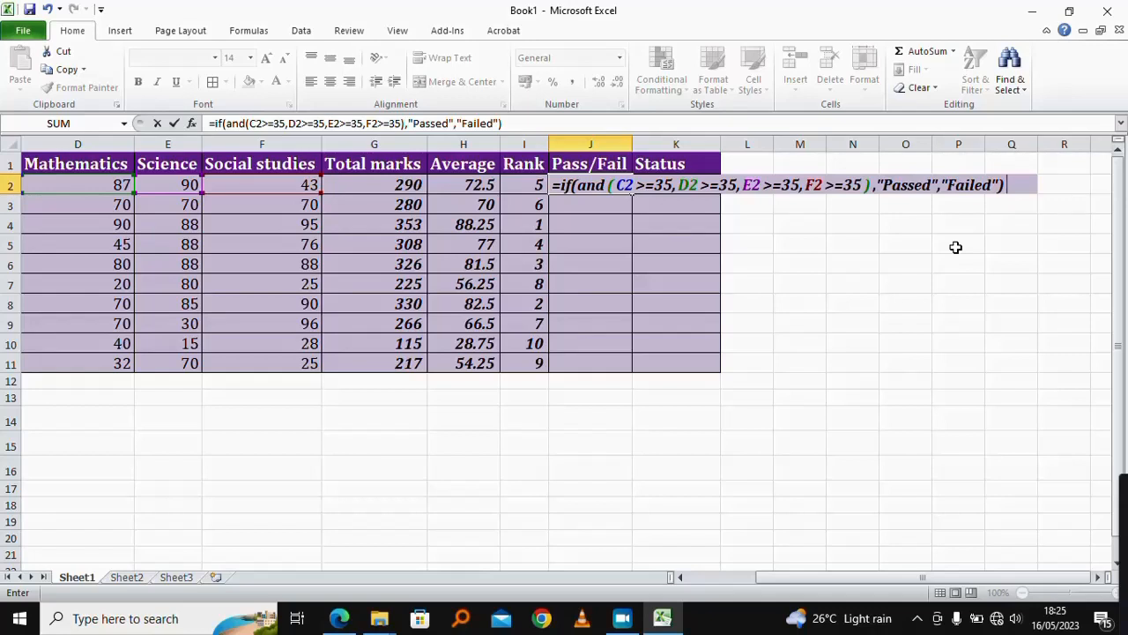
key("Return")
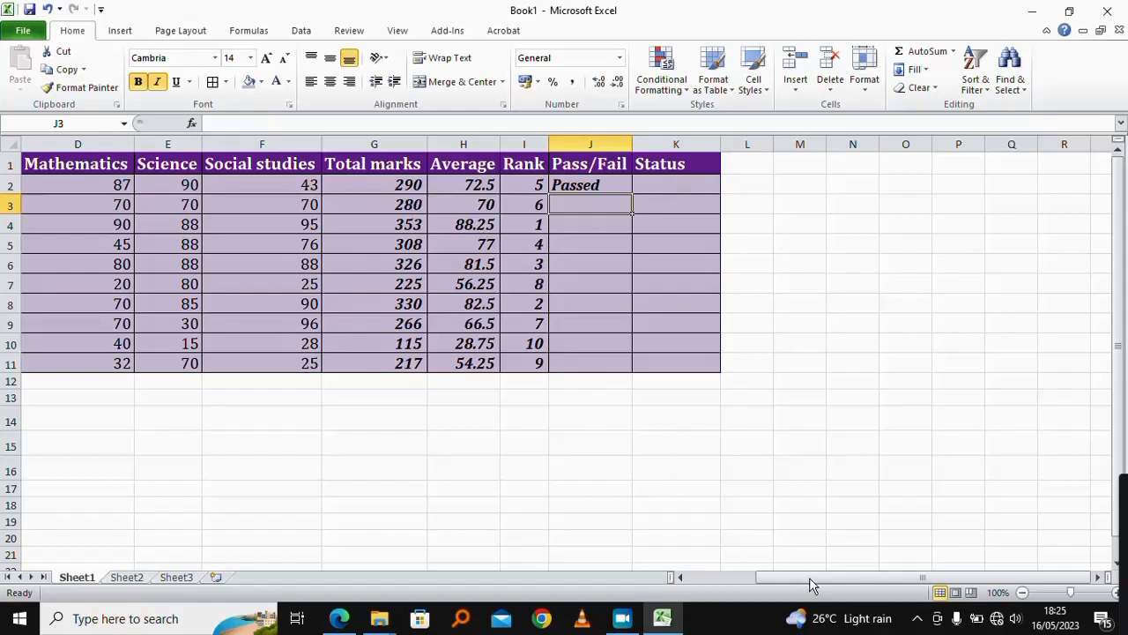
Step: Fill the new pass/fail formula from J2 down to J11
left_click_drag(805, 578, 759, 580)
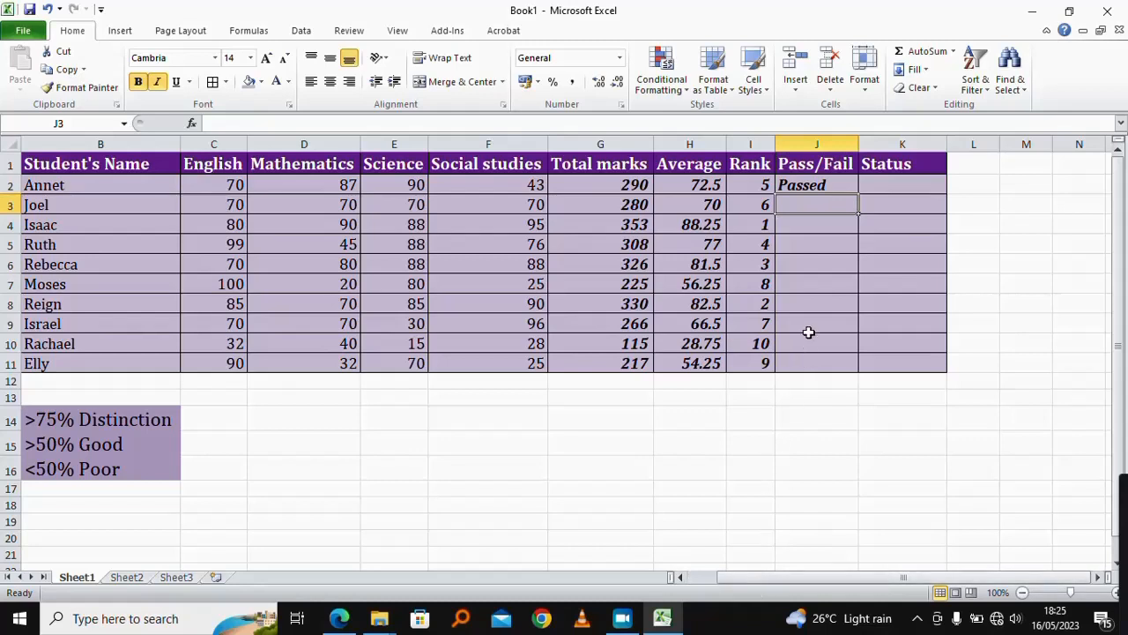
left_click(824, 185)
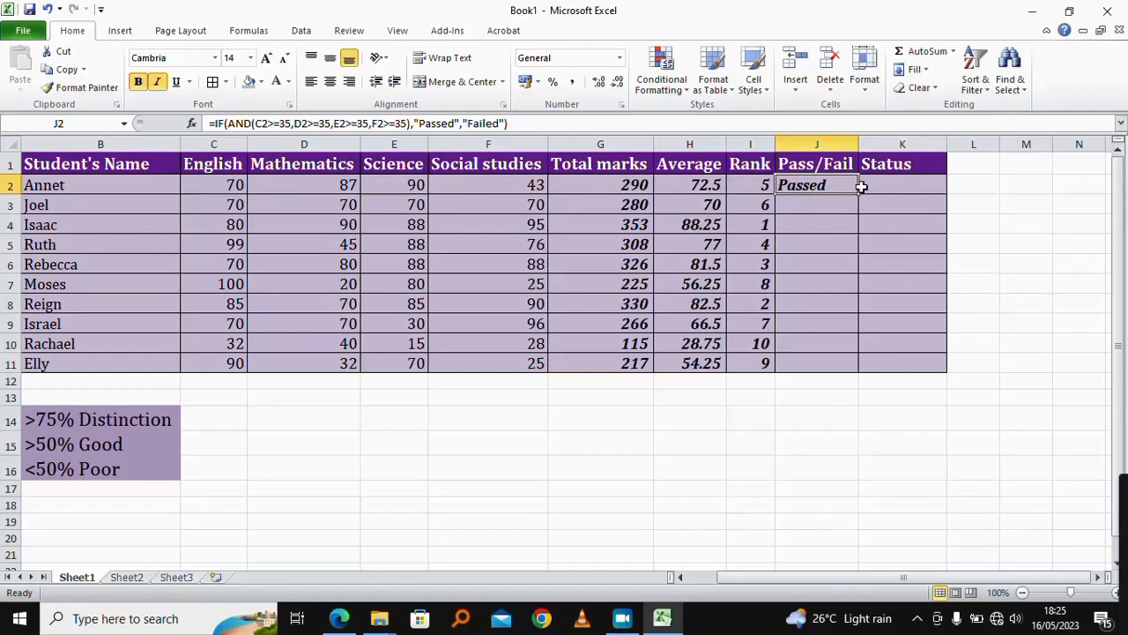
left_click_drag(857, 194, 835, 364)
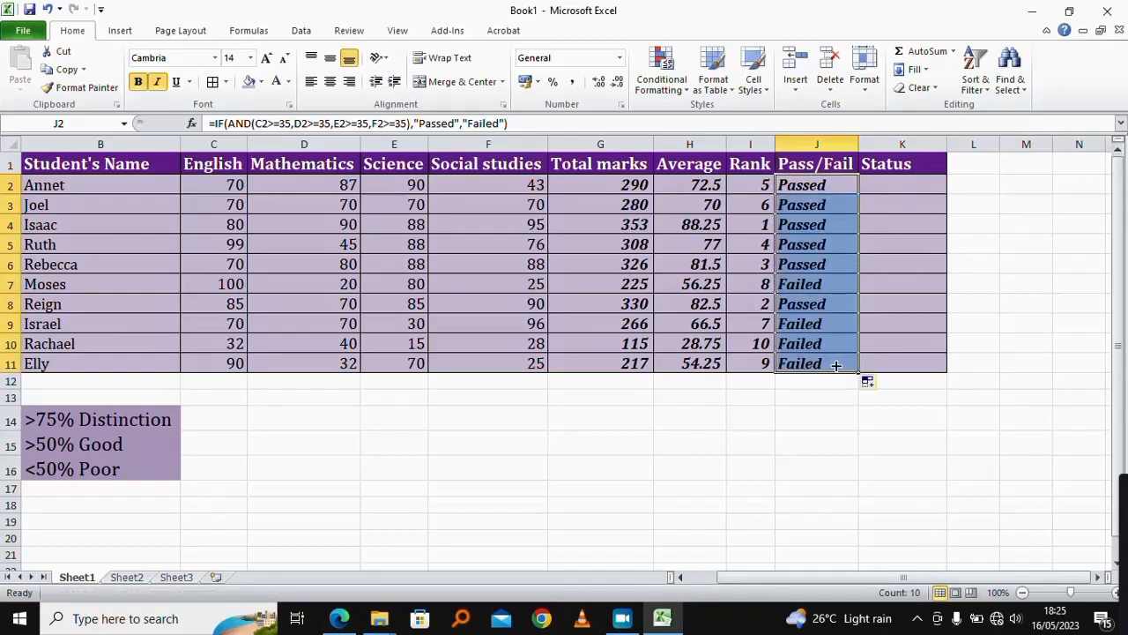